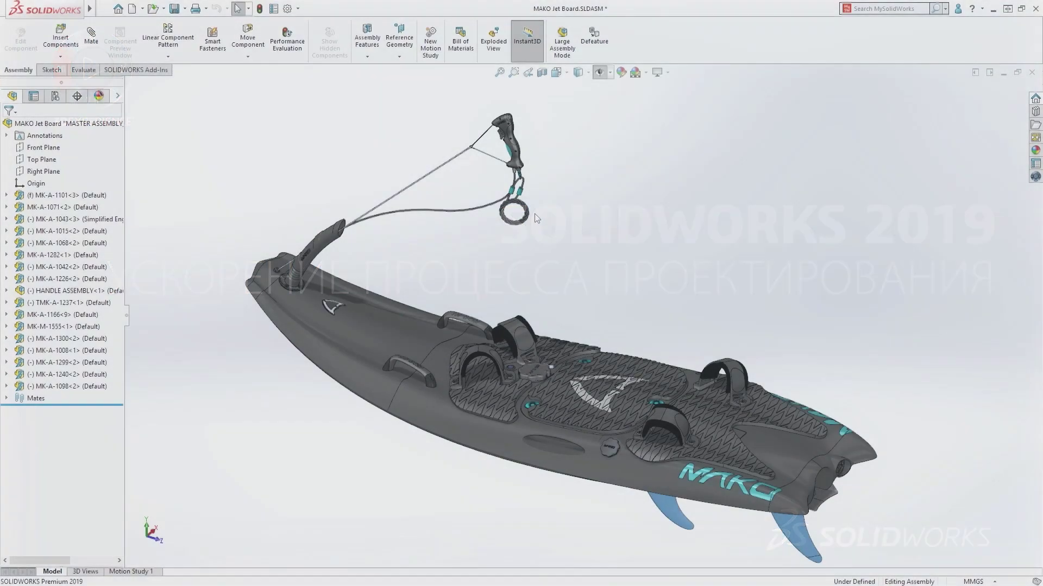
Orbit the jet board to a side view and zoom into its handle with Zoom to Area
{"action": "middle_click_drag", "start_coordinate": [534, 214], "coordinate": [611, 200]}
{"action": "left_click", "coordinate": [513, 72]}
{"action": "left_click_drag", "start_coordinate": [490, 111], "coordinate": [536, 186]}
{"action": "key", "text": "Escape"}
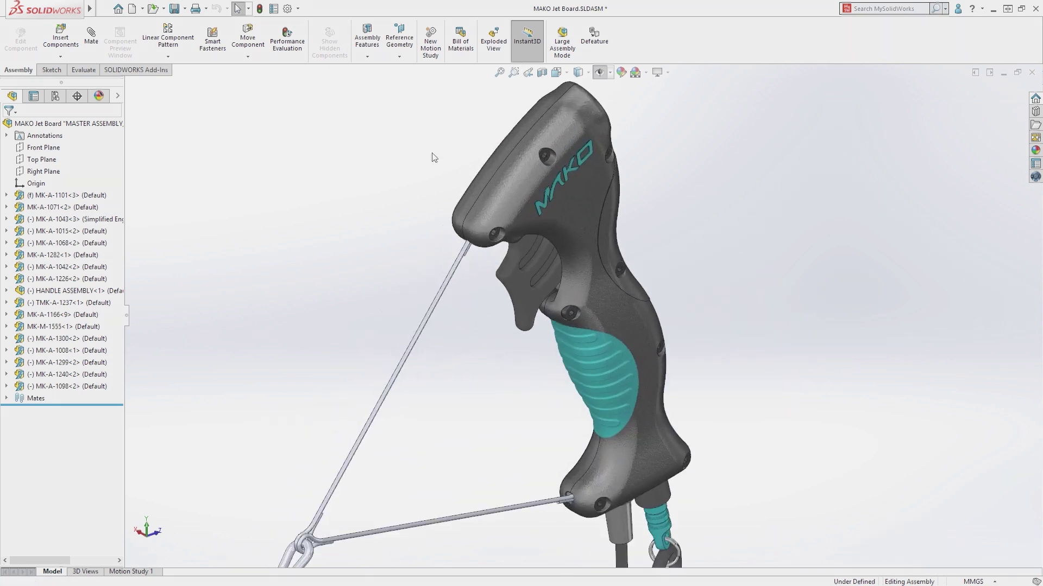
Open HANDLE.3MF as a part and show it Shaded With Edges to reveal the mesh triangles
{"action": "left_click", "coordinate": [153, 9]}
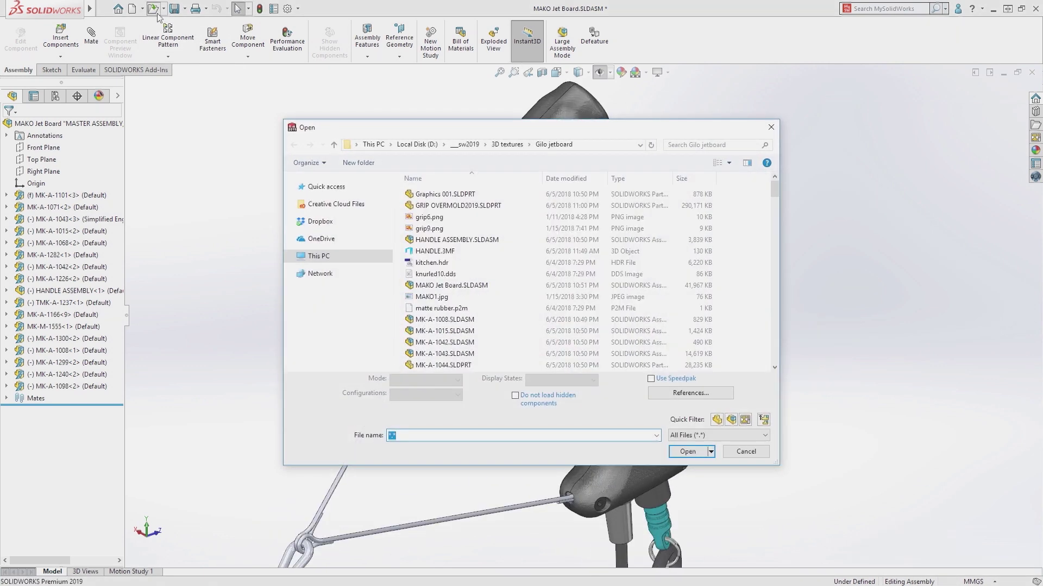
{"action": "left_click", "coordinate": [418, 251]}
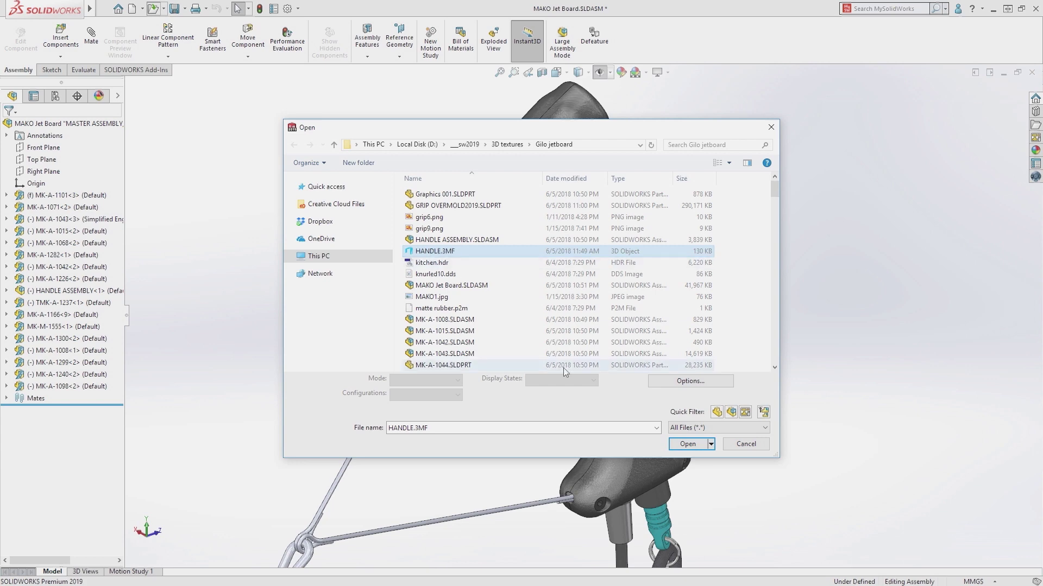
{"action": "left_click", "coordinate": [687, 444]}
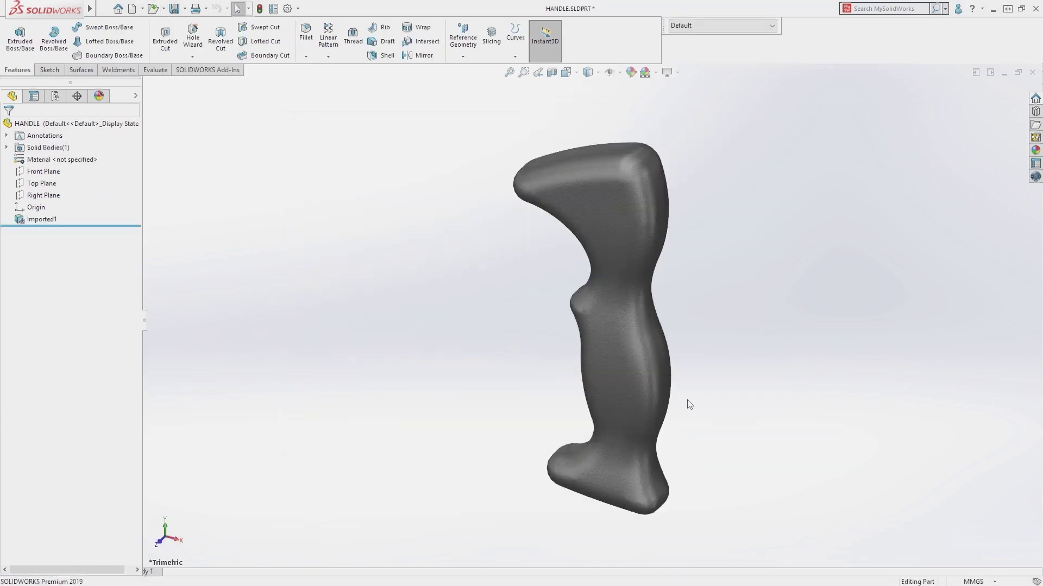
{"action": "left_click", "coordinate": [588, 72]}
{"action": "left_click", "coordinate": [591, 94]}
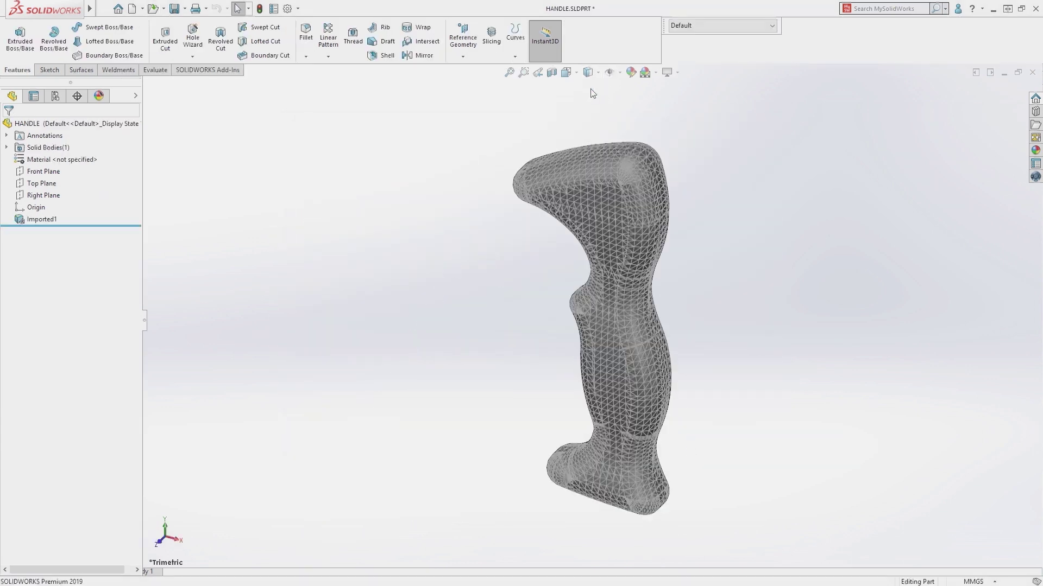
Return the handle to plain Shaded display and start a Slicing feature from Top Plane
{"action": "middle_click_drag", "start_coordinate": [600, 325], "coordinate": [669, 310]}
{"action": "left_click", "coordinate": [588, 72]}
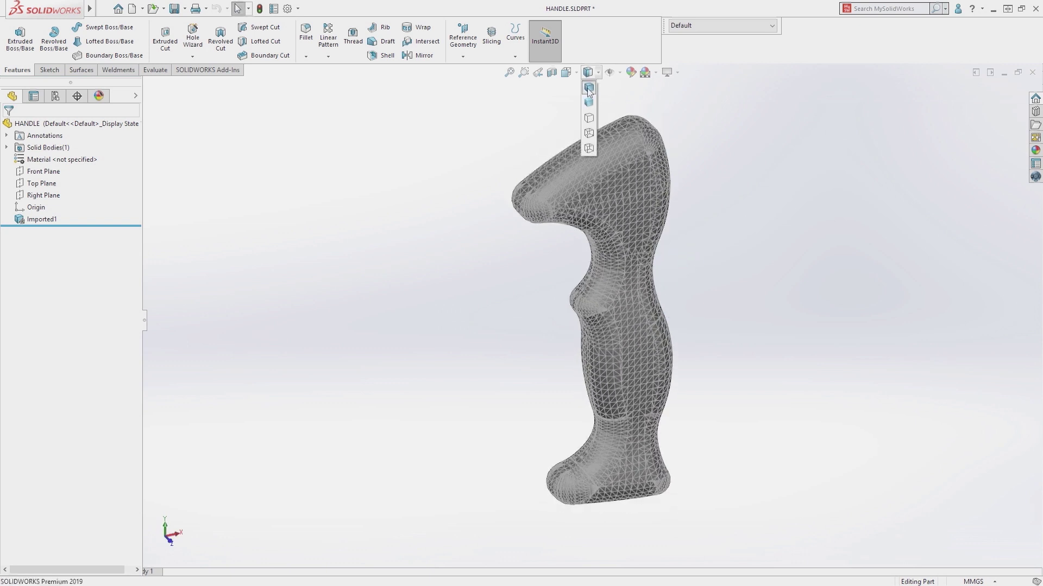
{"action": "left_click", "coordinate": [590, 107]}
{"action": "left_click", "coordinate": [41, 183]}
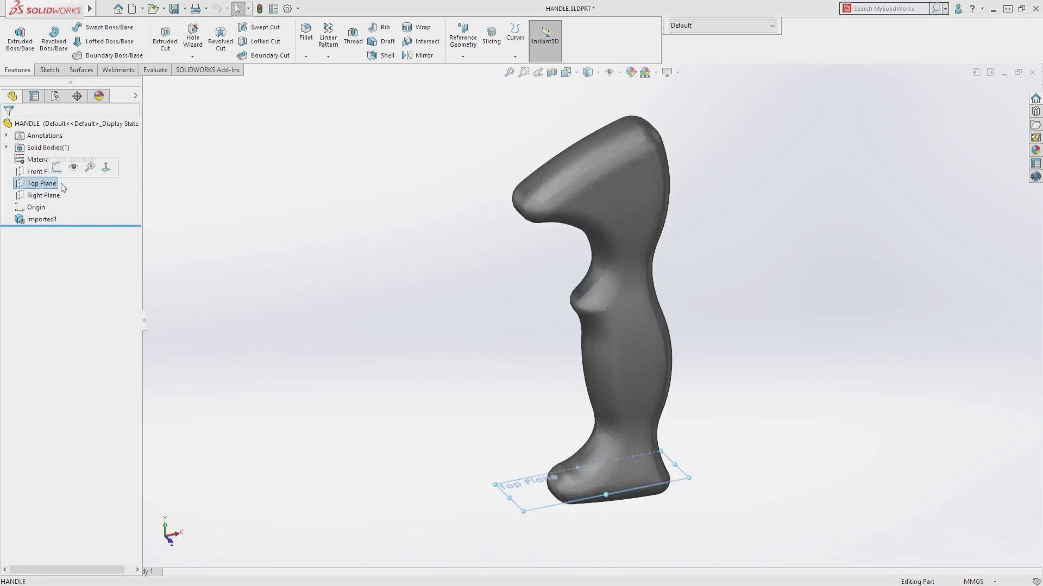
{"action": "left_click", "coordinate": [491, 52]}
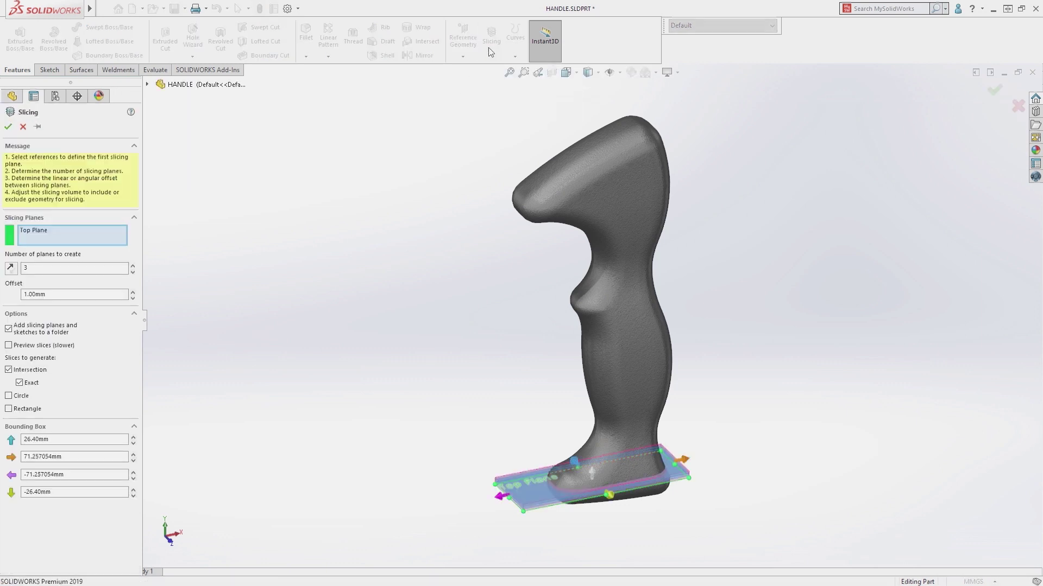
Set Slicing to 7 planes spaced 20mm apart and create Slice1
{"action": "double_click", "coordinate": [37, 266]}
{"action": "key", "text": "Tab"}
{"action": "key", "text": "Tab"}
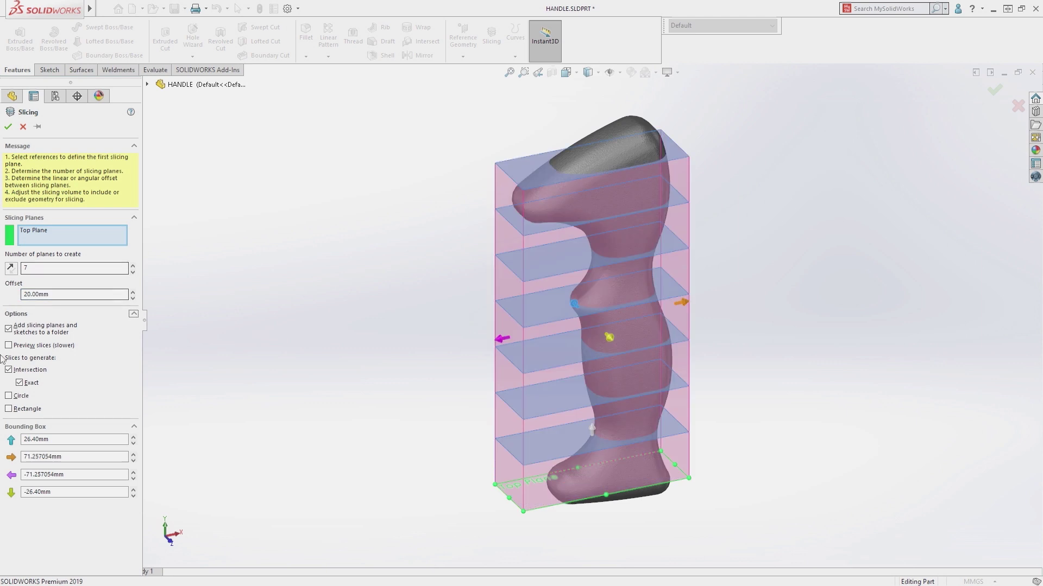
{"action": "left_click", "coordinate": [9, 127]}
Lower Plane5 from 80 to 77.26 and raise Plane7 using their Instant3D handles
{"action": "left_click", "coordinate": [6, 230]}
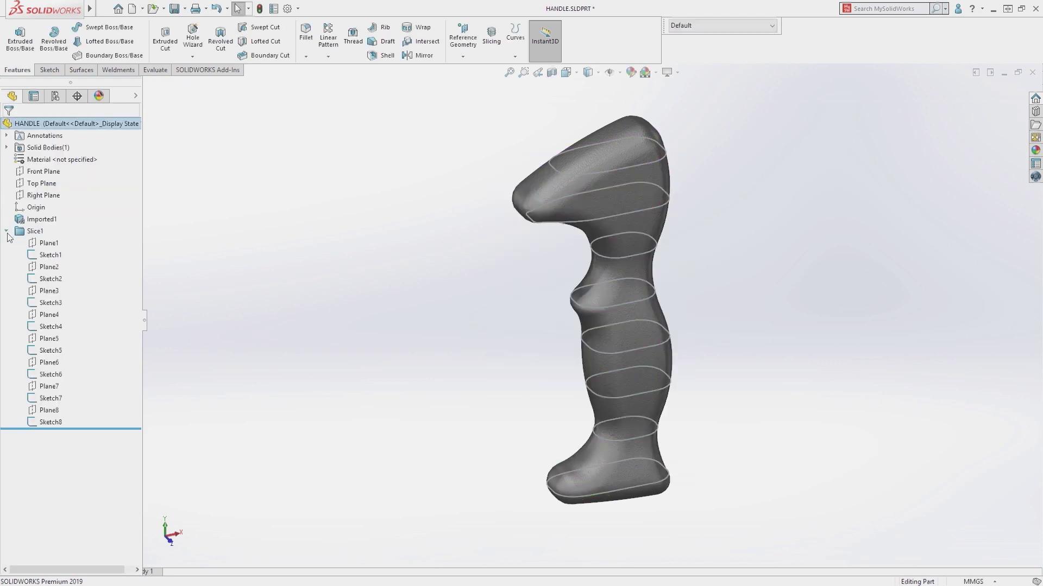
{"action": "left_click", "coordinate": [45, 339]}
{"action": "middle_click_drag", "start_coordinate": [424, 365], "coordinate": [418, 315]}
{"action": "left_click", "coordinate": [614, 311]}
{"action": "left_click_drag", "start_coordinate": [611, 295], "coordinate": [611, 303]}
{"action": "left_click", "coordinate": [49, 386]}
{"action": "left_click_drag", "start_coordinate": [622, 194], "coordinate": [621, 177]}
{"action": "left_click", "coordinate": [527, 223]}
{"action": "middle_click_drag", "start_coordinate": [527, 224], "coordinate": [569, 274]}
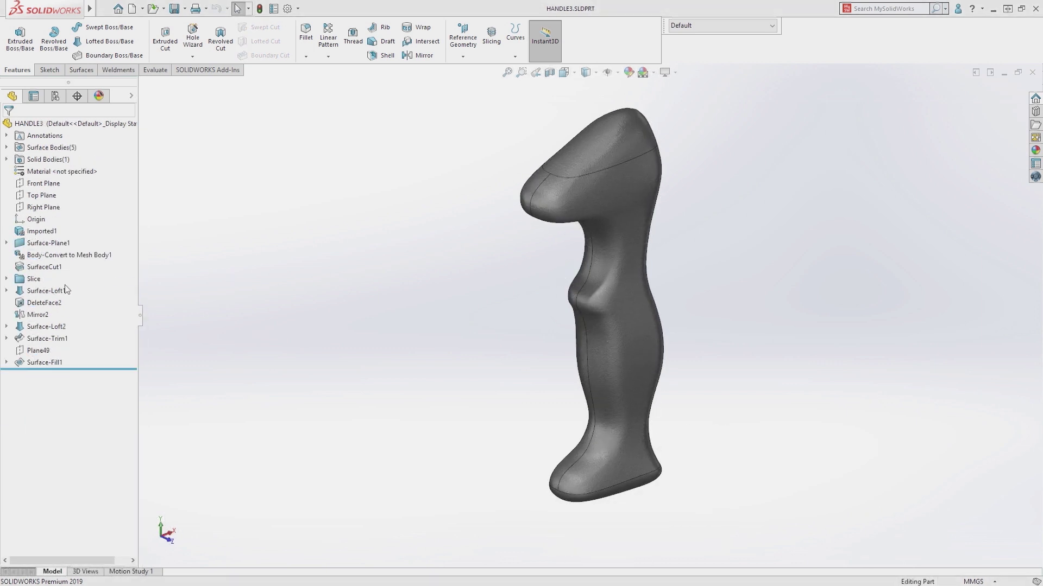
Inspect Surface-Loft1, Surface-Loft2 and Surface-Fill1, then orbit the assembly around the handle
{"action": "left_click", "coordinate": [58, 292]}
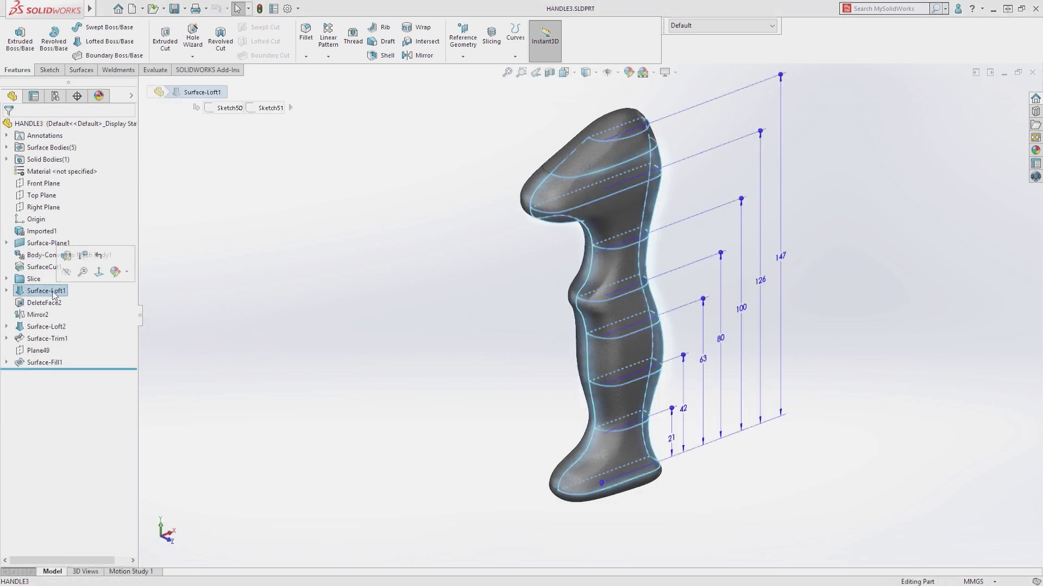
{"action": "left_click", "coordinate": [59, 326]}
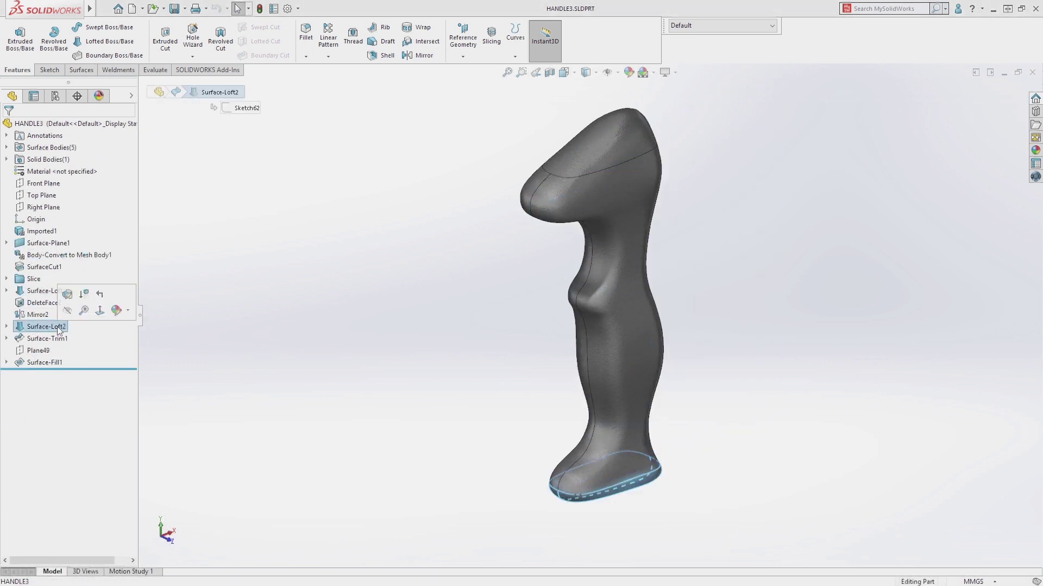
{"action": "left_click", "coordinate": [57, 362]}
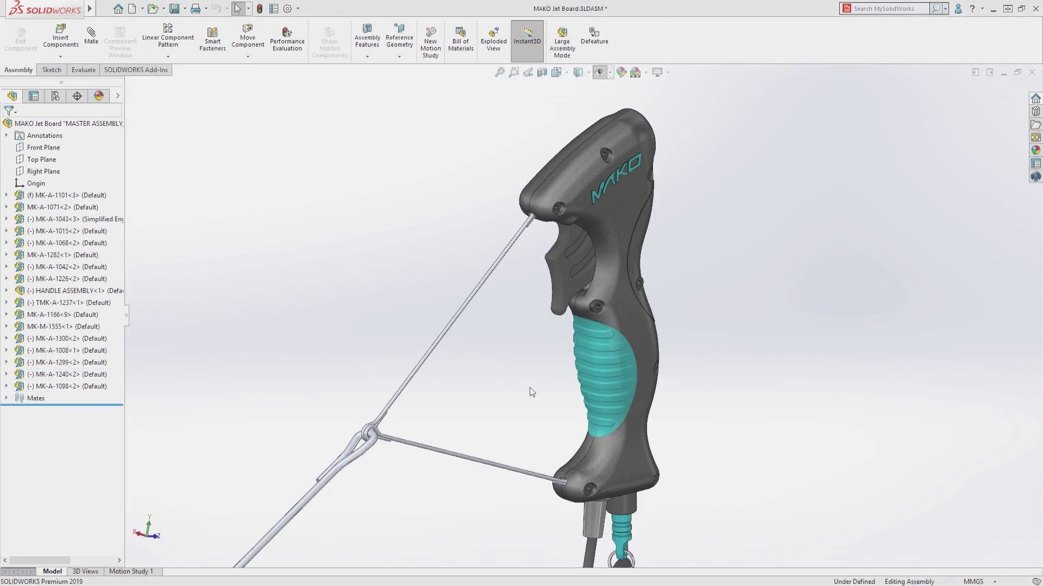
{"action": "middle_click_drag", "start_coordinate": [588, 386], "coordinate": [608, 306]}
Open the grip overmold as GRIP OVERMOLD2019 and expand its Horizontal Ribs folder
{"action": "left_click", "coordinate": [607, 307]}
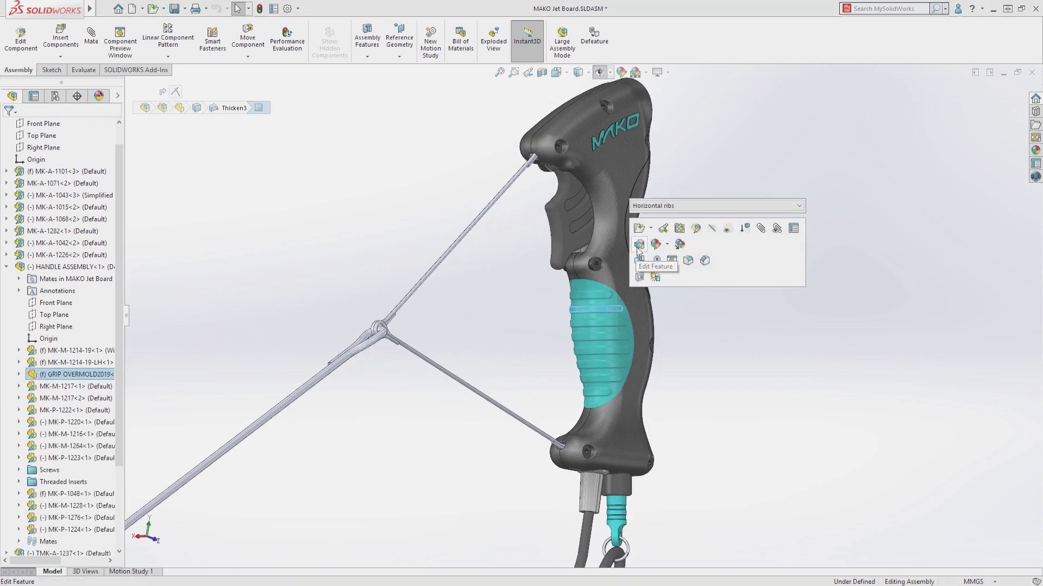
{"action": "left_click", "coordinate": [638, 229]}
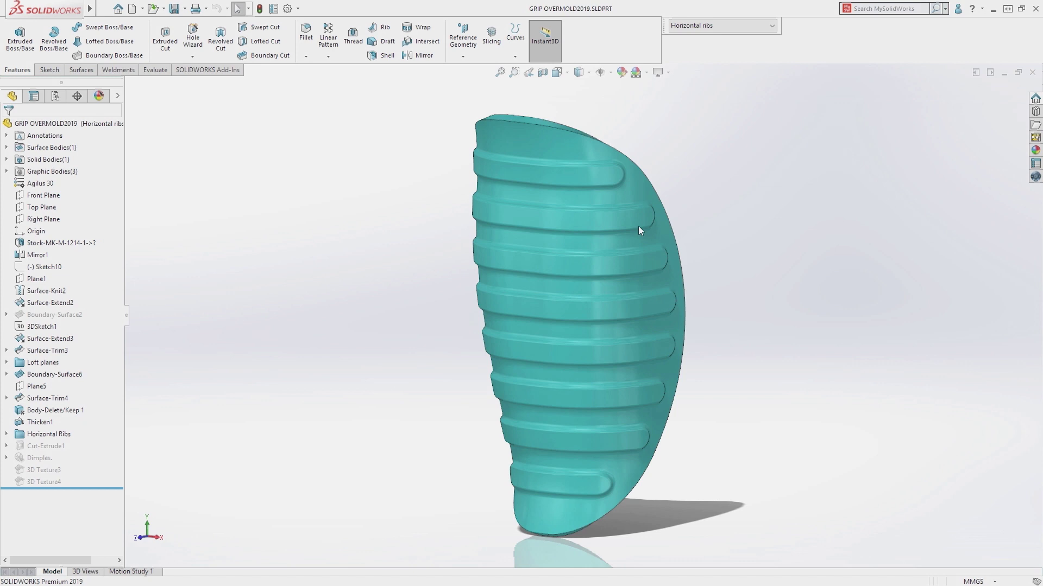
{"action": "left_click", "coordinate": [7, 434]}
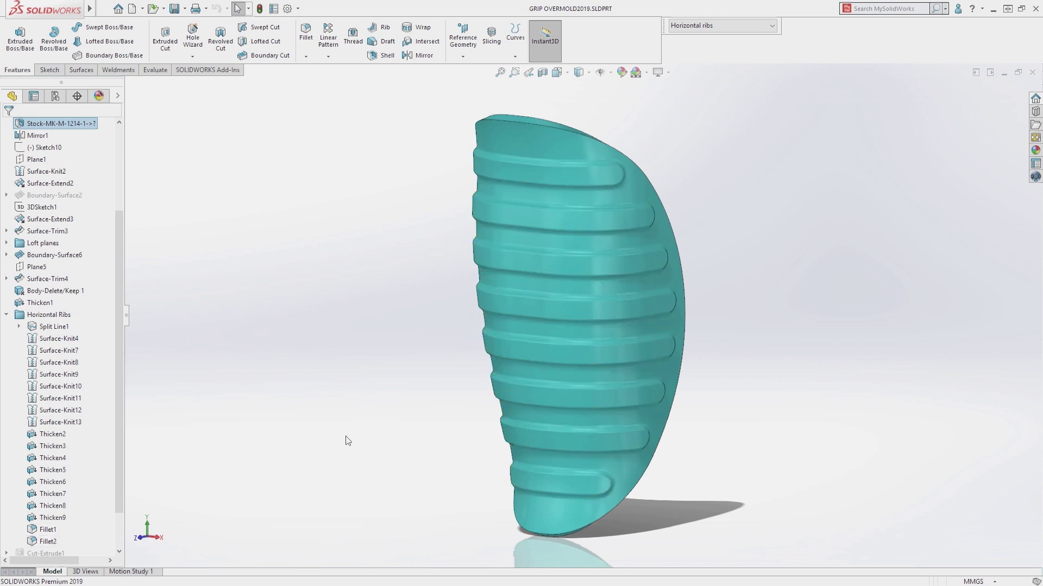
Preview the grip's Bumps, Dimples and MAKO Logo configurations in turn
{"action": "left_click", "coordinate": [722, 24]}
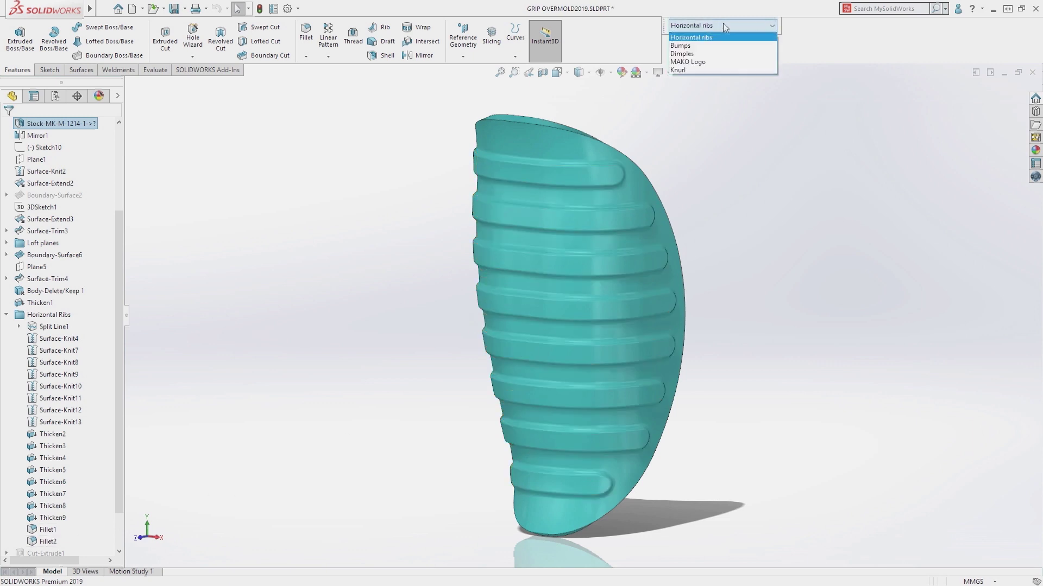
{"action": "left_click", "coordinate": [716, 51]}
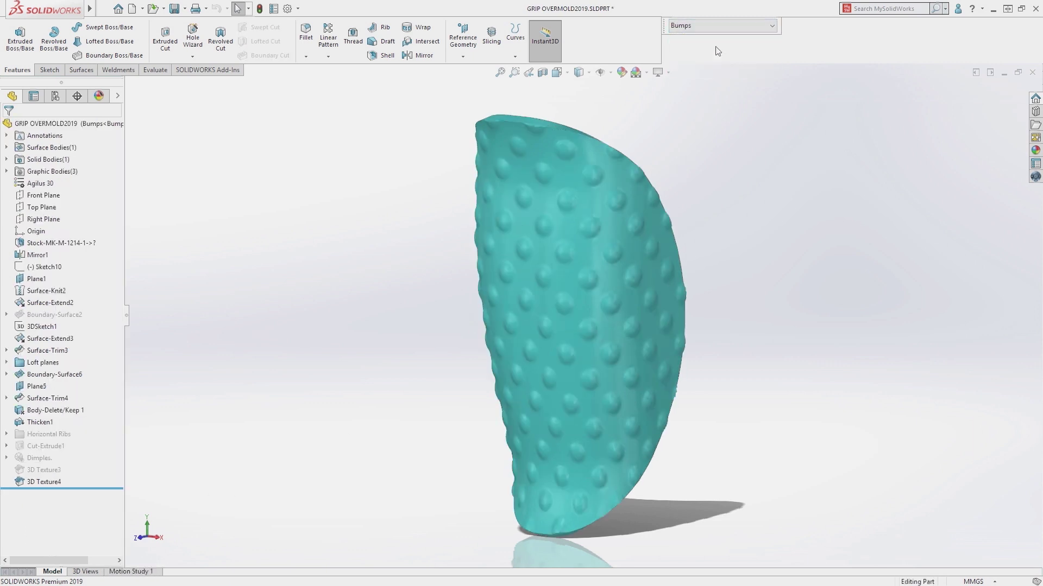
{"action": "left_click", "coordinate": [714, 26]}
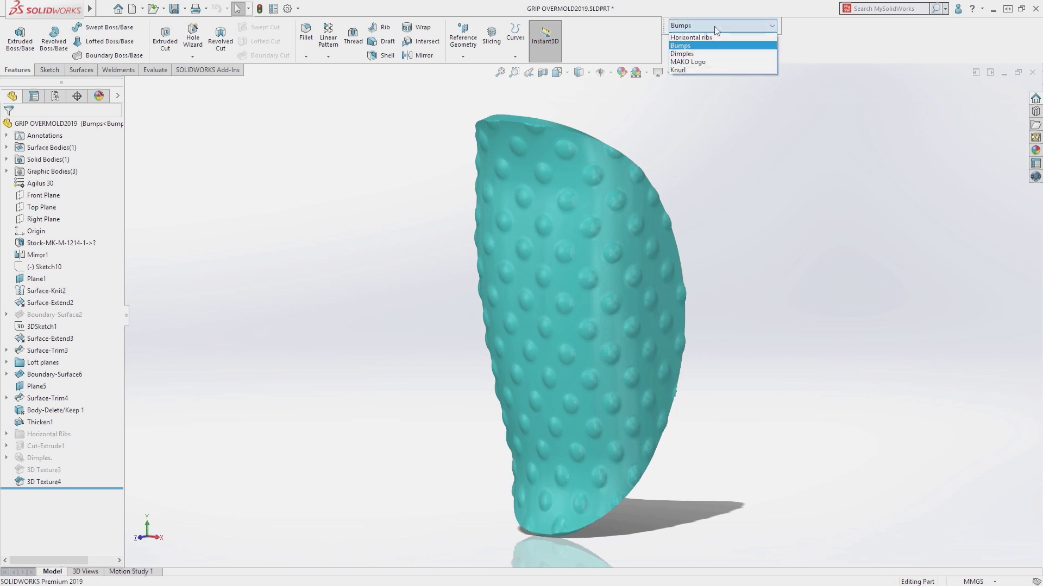
{"action": "left_click", "coordinate": [712, 58]}
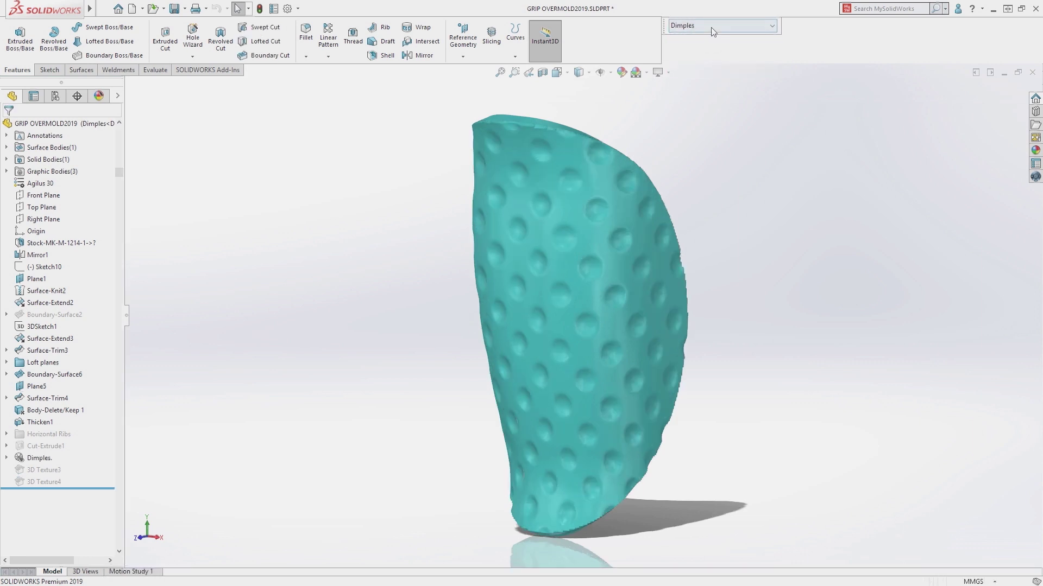
{"action": "left_click", "coordinate": [711, 28]}
{"action": "left_click", "coordinate": [712, 66]}
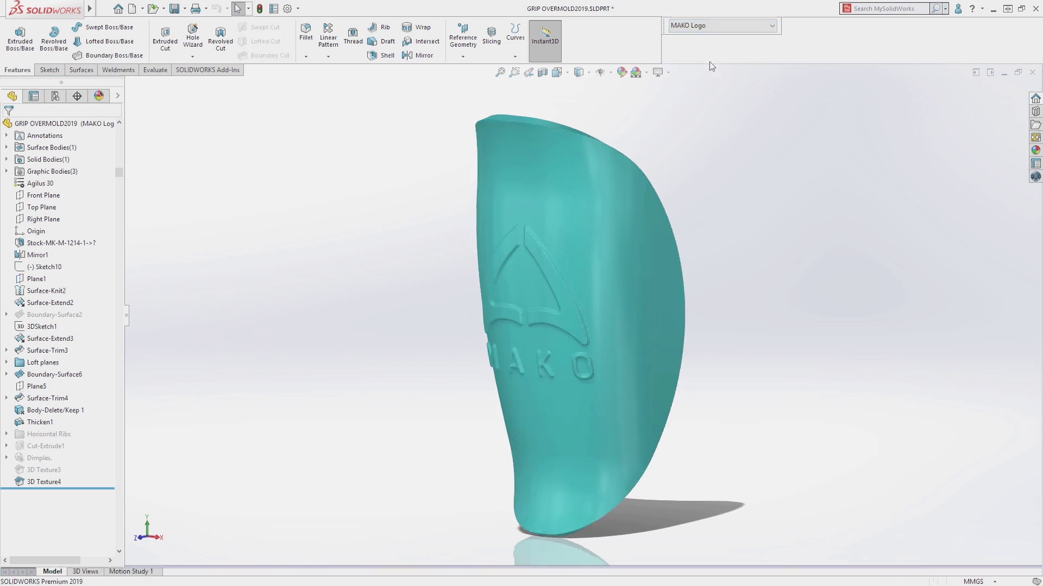
{"action": "mouse_move", "coordinate": [646, 216]}
{"action": "middle_mouse_down"}
{"action": "mouse_move", "coordinate": [757, 186]}
{"action": "mouse_move", "coordinate": [717, 186]}
{"action": "mouse_move", "coordinate": [630, 217]}
{"action": "middle_mouse_up"}
Switch the grip to the Knurl configuration and drag a knurled appearance onto it
{"action": "left_click", "coordinate": [722, 31]}
{"action": "left_click", "coordinate": [711, 77]}
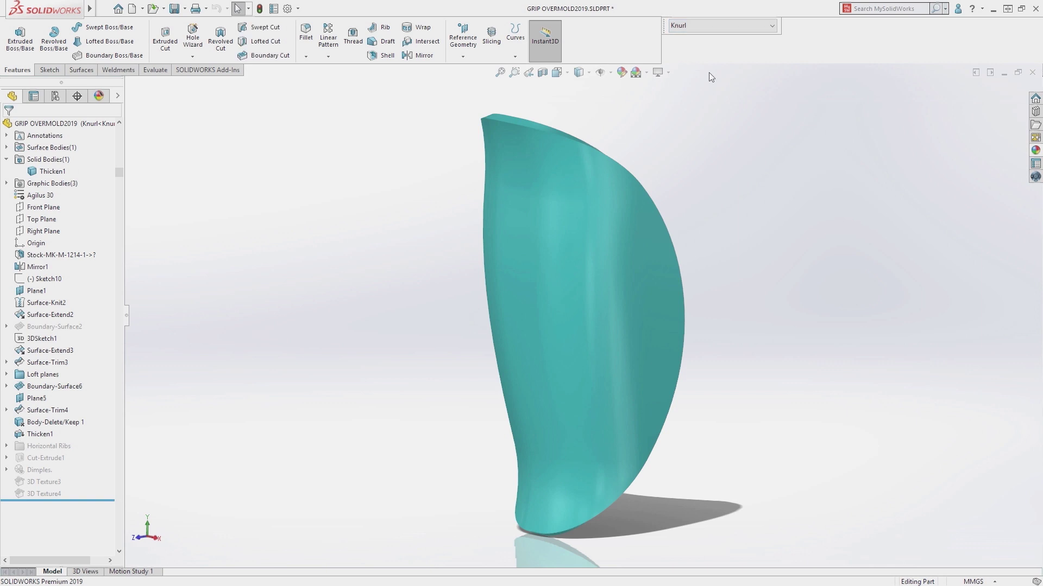
{"action": "left_click", "coordinate": [1036, 151]}
{"action": "left_click_drag", "start_coordinate": [945, 402], "coordinate": [597, 274]}
Apply the knurl appearance to the whole body with Surface mapping
{"action": "left_click", "coordinate": [595, 269]}
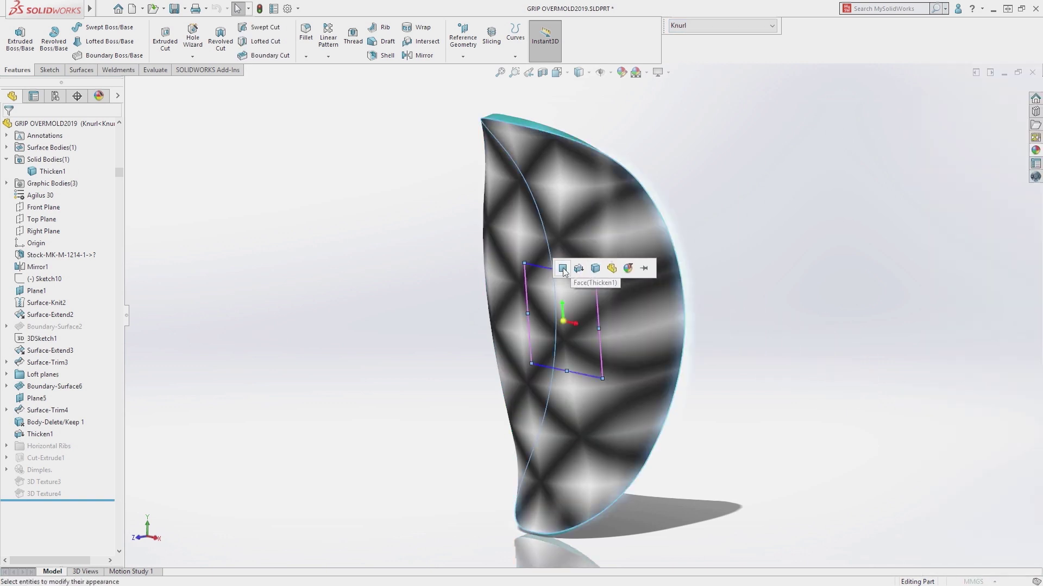
{"action": "left_click", "coordinate": [77, 142]}
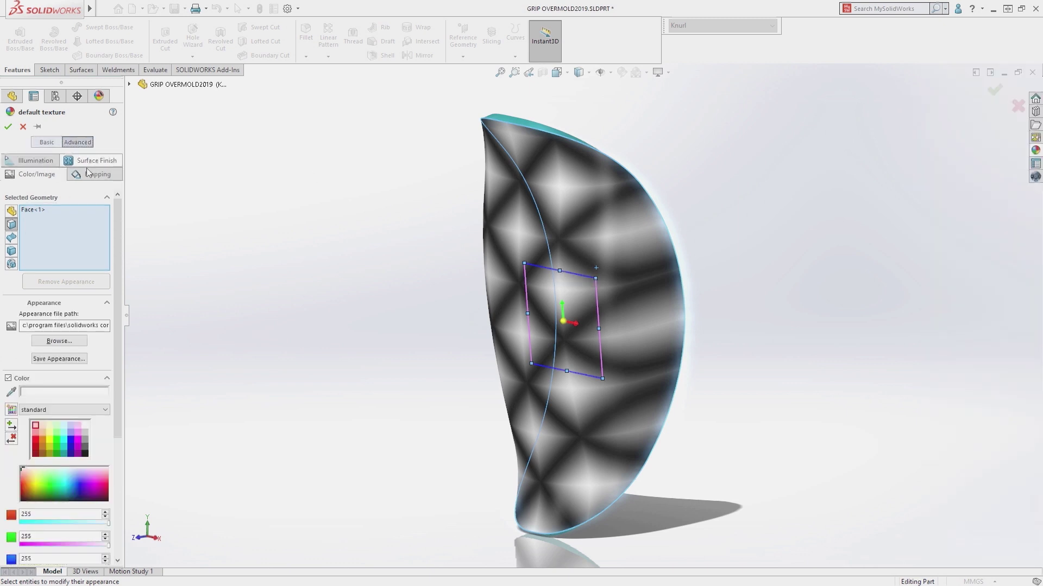
{"action": "left_click", "coordinate": [82, 174]}
{"action": "left_click", "coordinate": [61, 317]}
{"action": "left_click", "coordinate": [60, 330]}
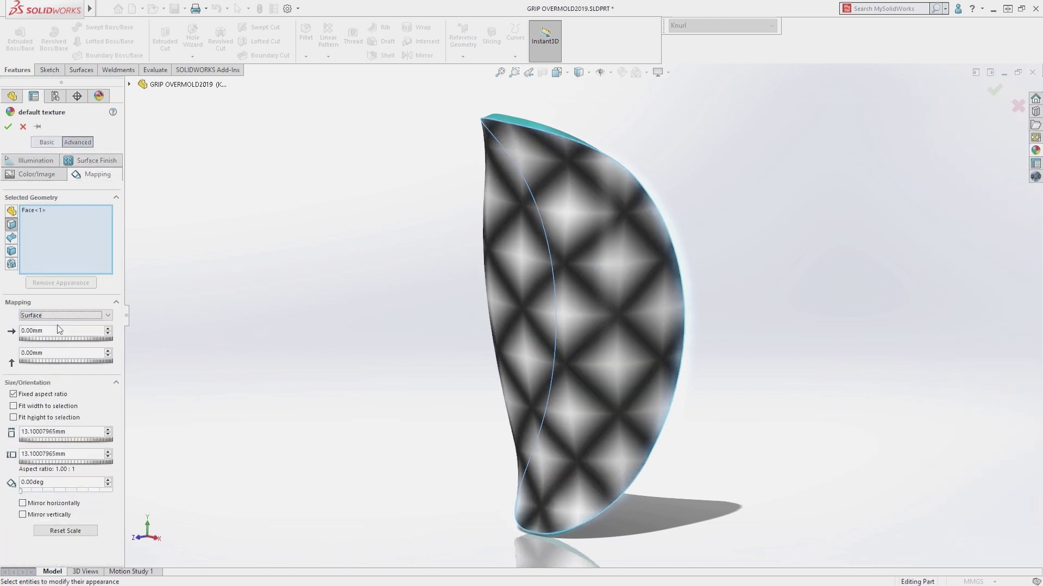
Set the texture width to 4mm, confirm, and start a 3D Texture on Thicken1
{"action": "double_click", "coordinate": [49, 432]}
{"action": "type", "text": "4"}
{"action": "key", "text": "Return"}
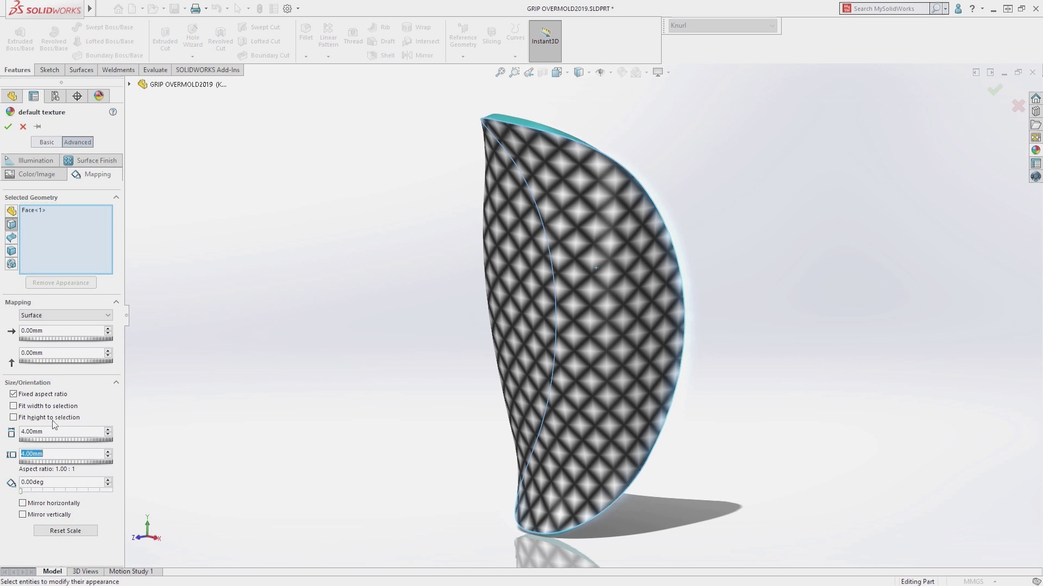
{"action": "left_click", "coordinate": [9, 127]}
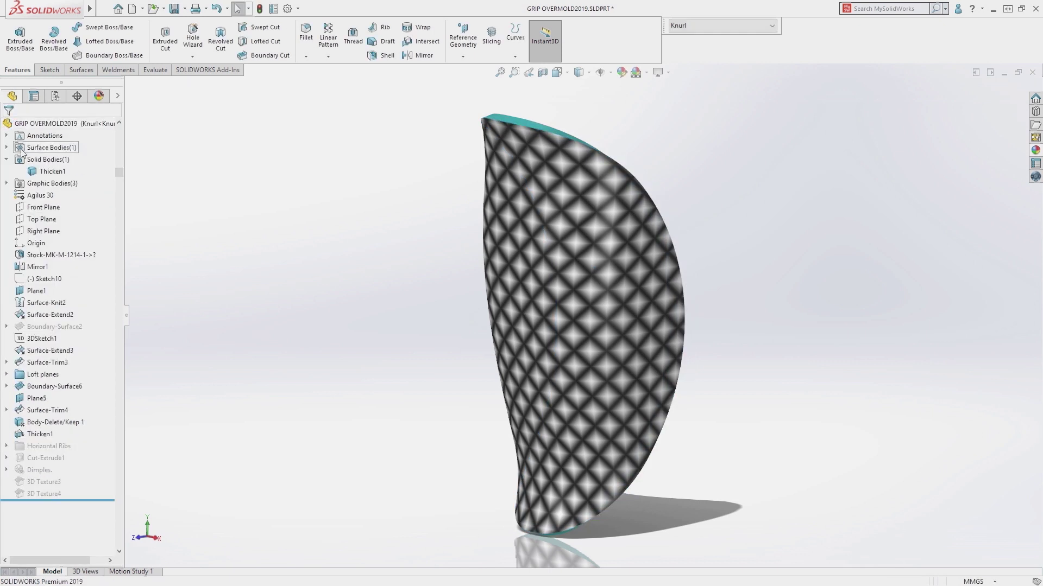
{"action": "right_click", "coordinate": [50, 172]}
{"action": "left_click", "coordinate": [90, 141]}
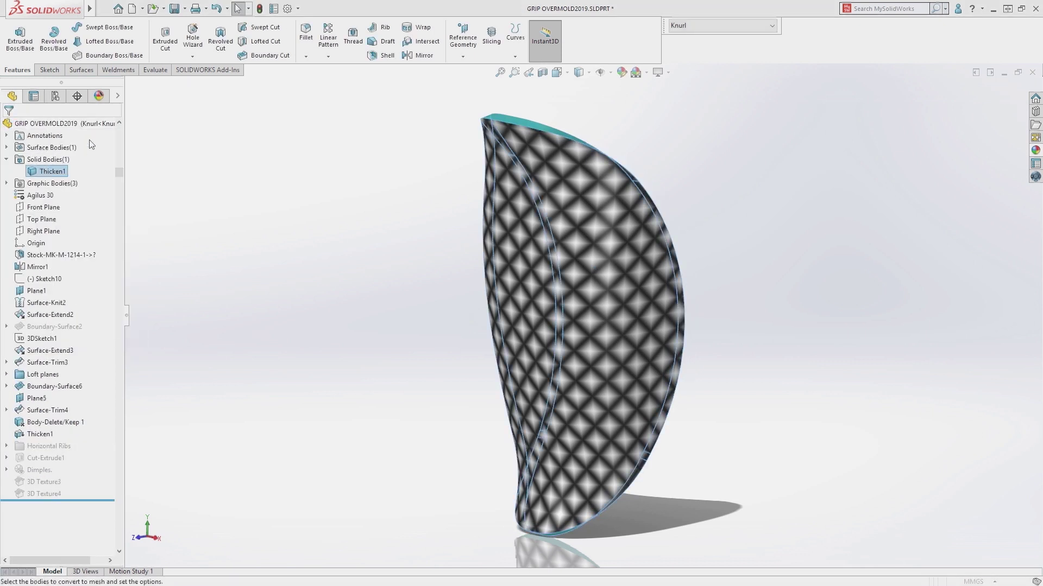
Raise element size to about 1.06mm and offset to about 3.553, then accept the 3D texture
{"action": "left_click_drag", "start_coordinate": [91, 374], "coordinate": [99, 375]}
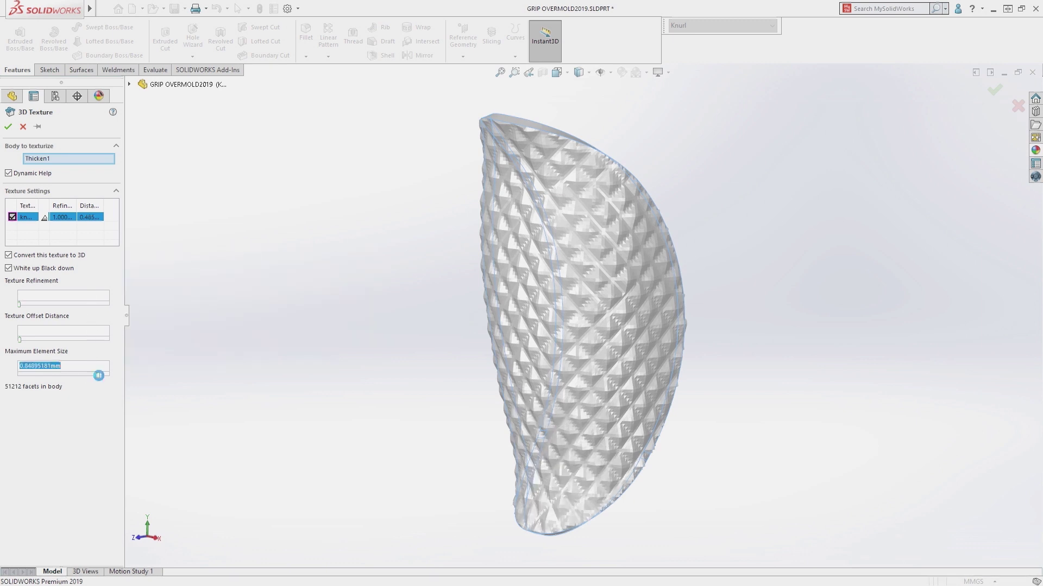
{"action": "mouse_move", "coordinate": [20, 340]}
{"action": "left_mouse_down"}
{"action": "mouse_move", "coordinate": [47, 345]}
{"action": "mouse_move", "coordinate": [19, 342]}
{"action": "left_mouse_up"}
{"action": "left_click", "coordinate": [8, 127]}
{"action": "middle_click_drag", "start_coordinate": [237, 223], "coordinate": [287, 236]}
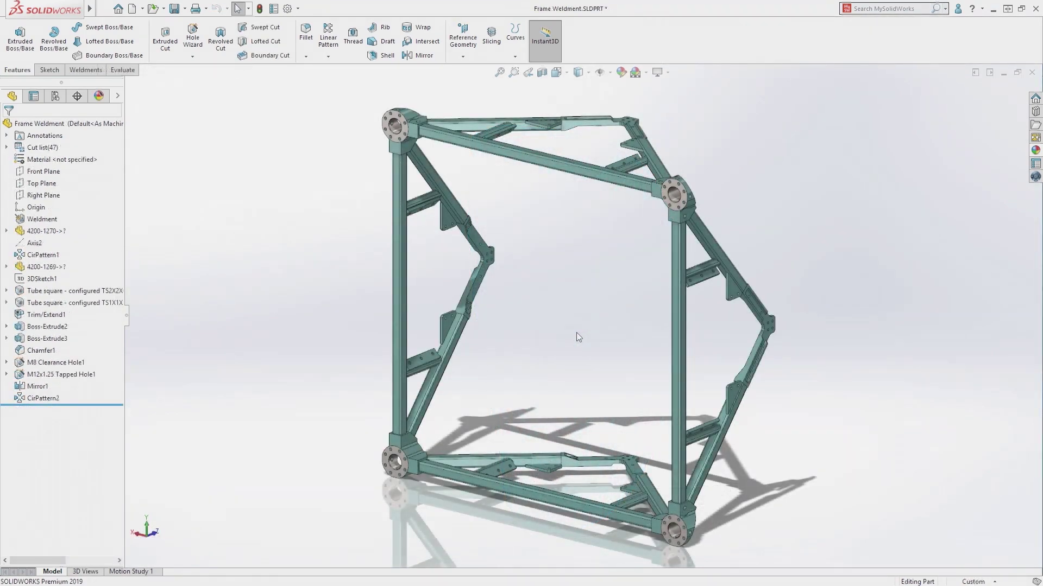
{"action": "mouse_move", "coordinate": [574, 332]}
{"action": "middle_mouse_down"}
{"action": "mouse_move", "coordinate": [413, 314]}
{"action": "mouse_move", "coordinate": [579, 328]}
{"action": "middle_mouse_up"}
Run Interference Detection on the frame, zoom onto its three interferences, then switch to 4200-0006
{"action": "left_click", "coordinate": [132, 73]}
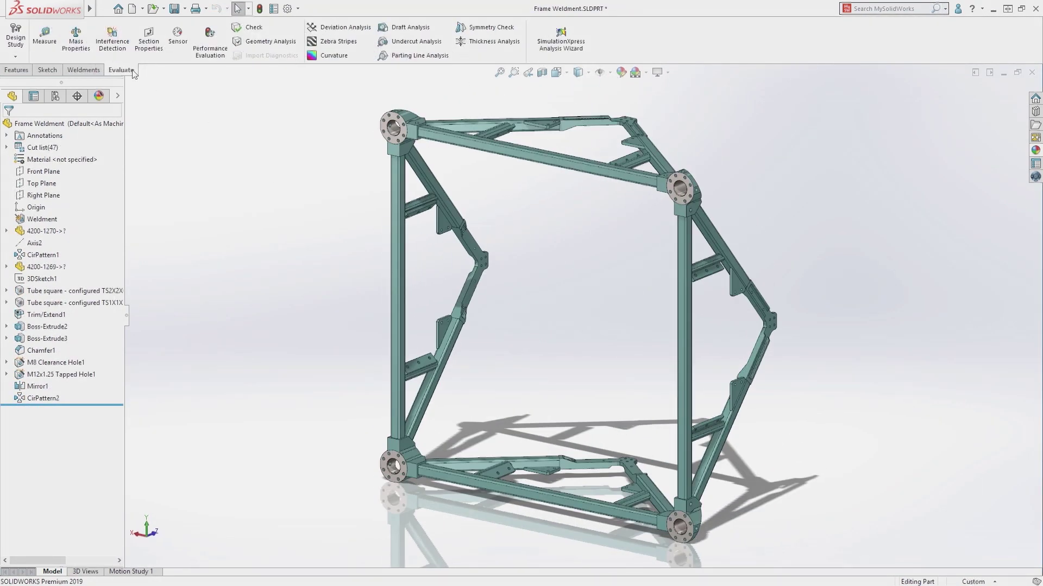
{"action": "left_click", "coordinate": [112, 44]}
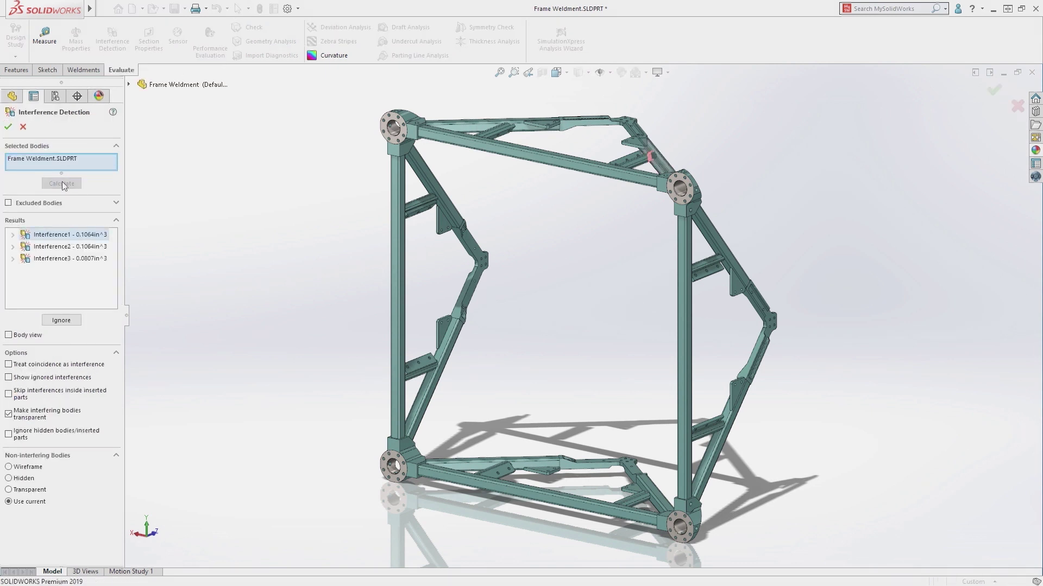
{"action": "left_click", "coordinate": [71, 258], "text": "shift"}
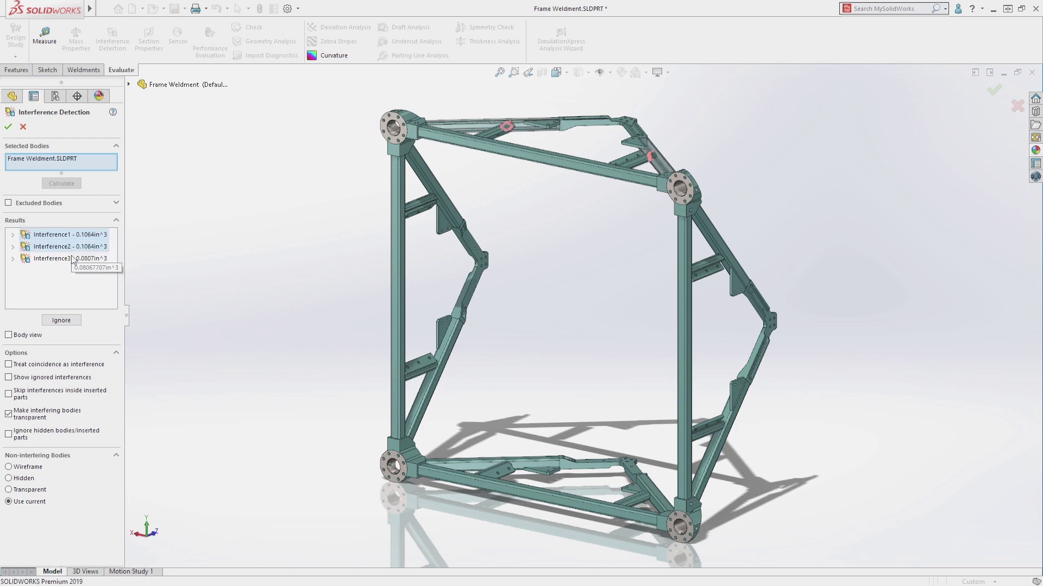
{"action": "left_click", "coordinate": [513, 72]}
{"action": "left_click_drag", "start_coordinate": [495, 101], "coordinate": [673, 218]}
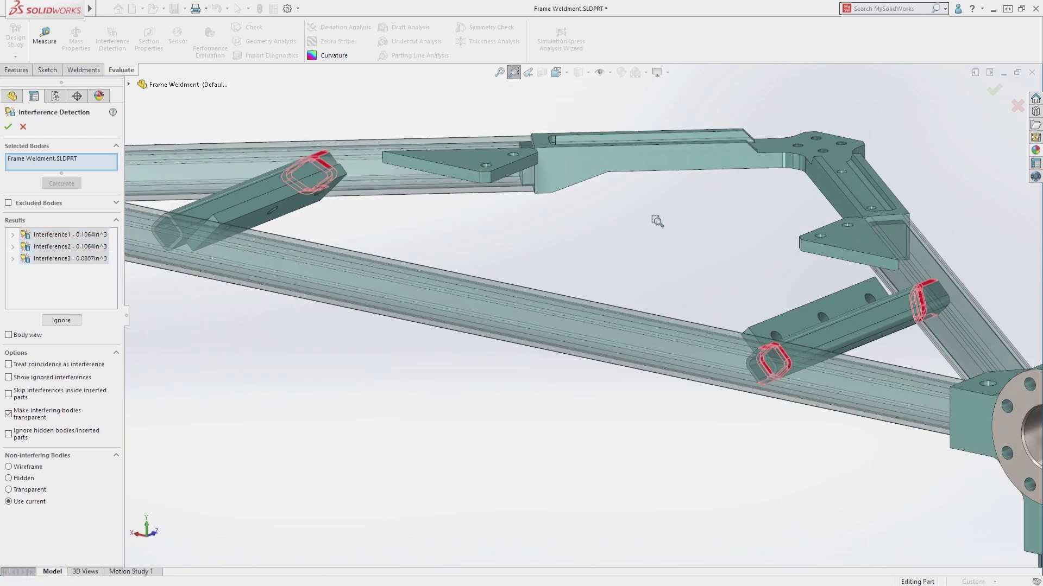
{"action": "left_click", "coordinate": [23, 126]}
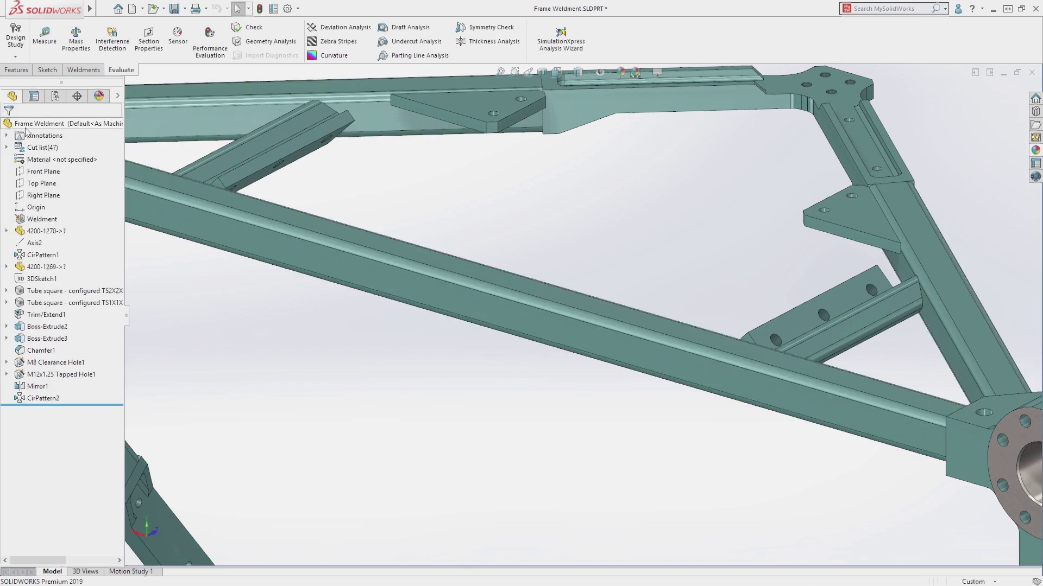
{"action": "key", "text": "ctrl+Tab"}
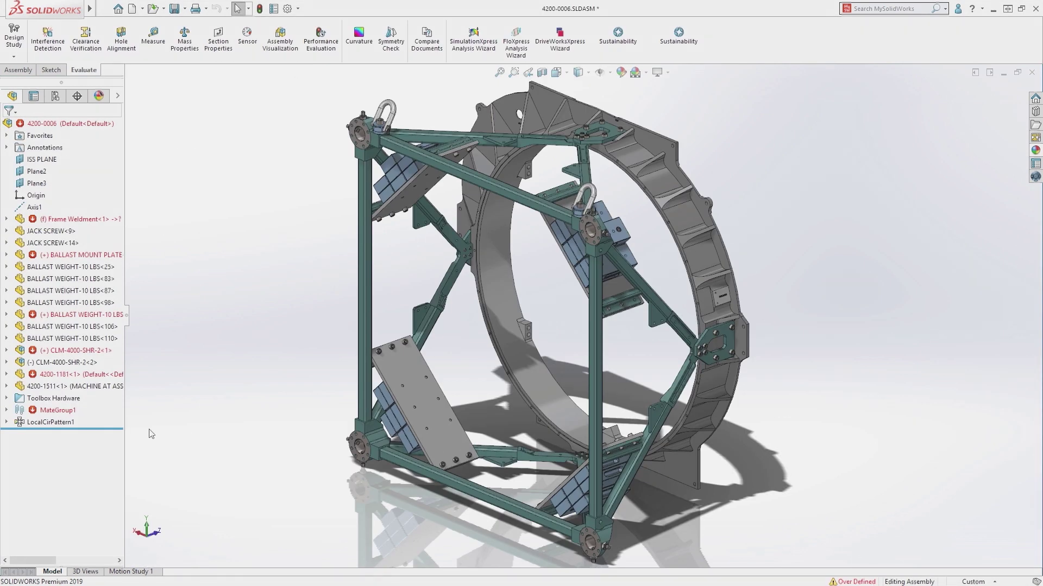
Group MateGroup1's mates By Status and collapse the Solved (98) folder
{"action": "left_click", "coordinate": [6, 410]}
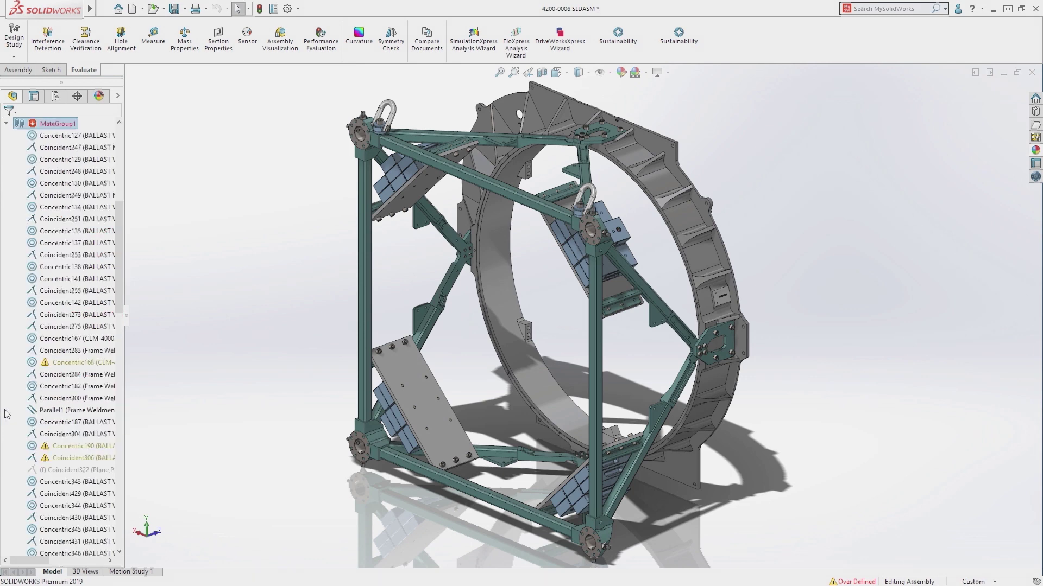
{"action": "left_click_drag", "start_coordinate": [119, 307], "coordinate": [128, 272]}
{"action": "right_click", "coordinate": [69, 256]}
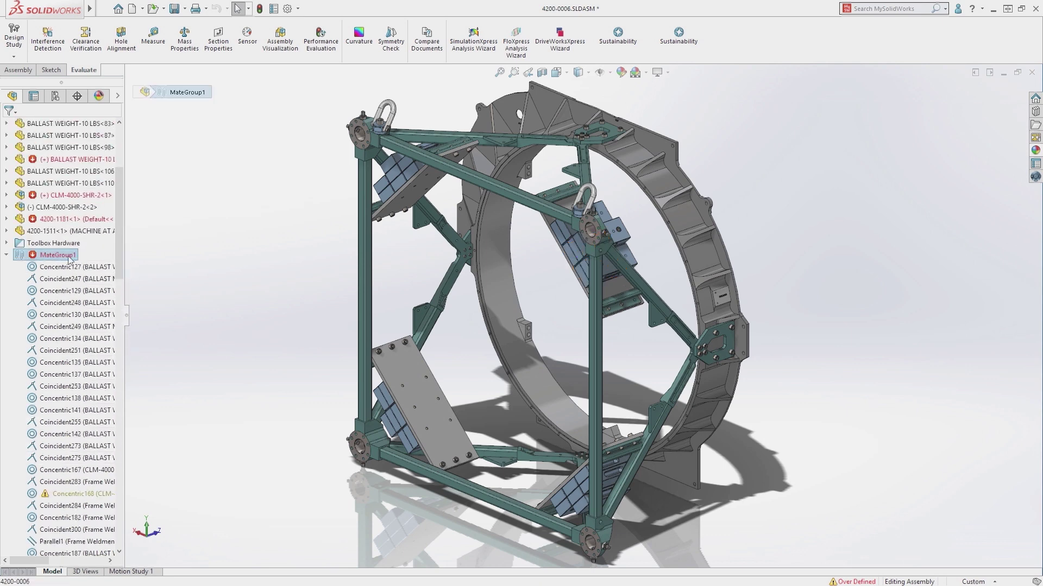
{"action": "mouse_move", "coordinate": [117, 333]}
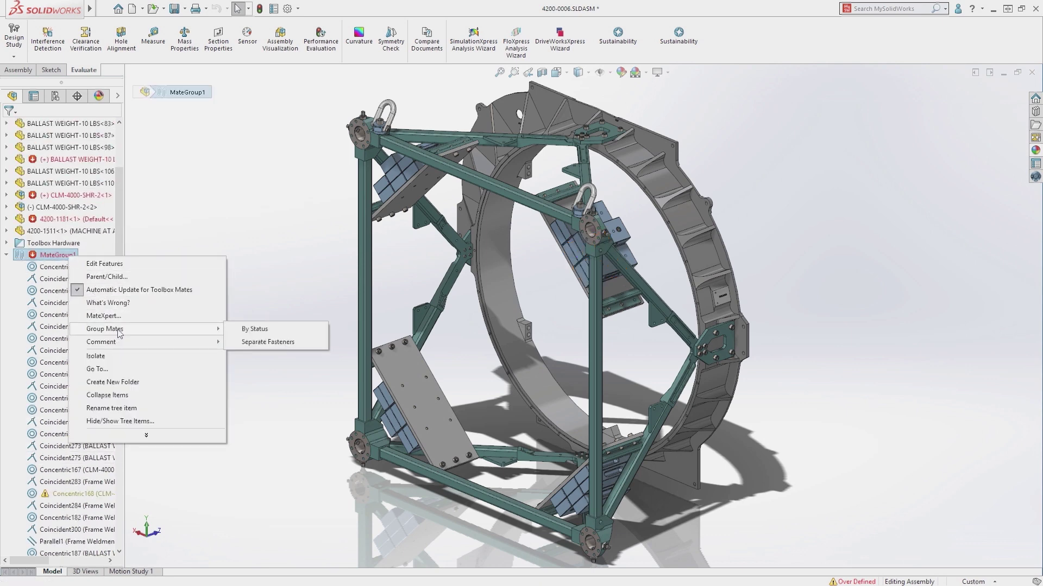
{"action": "left_click", "coordinate": [275, 330]}
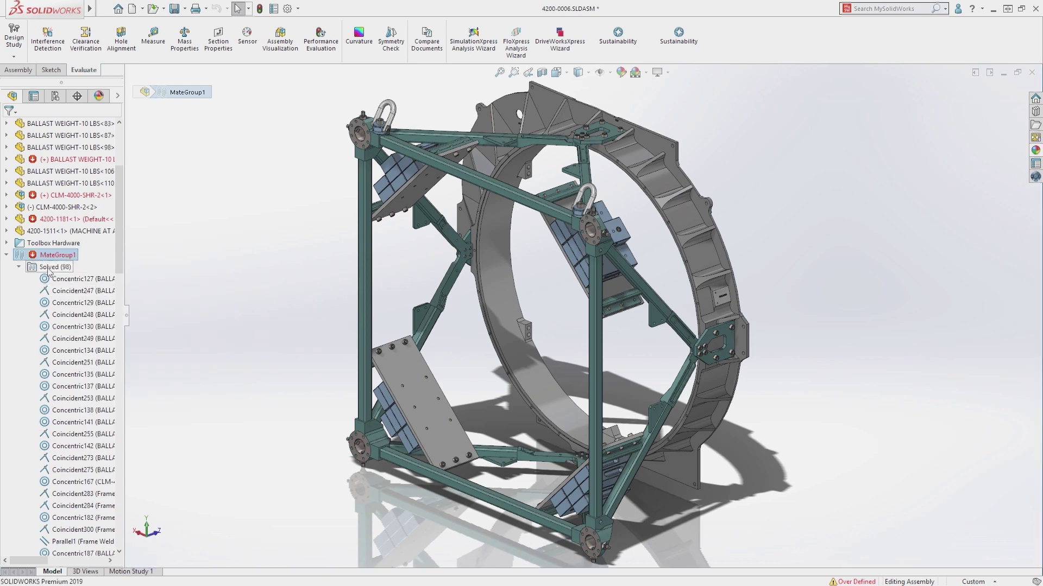
{"action": "left_click", "coordinate": [19, 266]}
Delete the three error mates, starting with Coincident454
{"action": "left_click", "coordinate": [63, 363]}
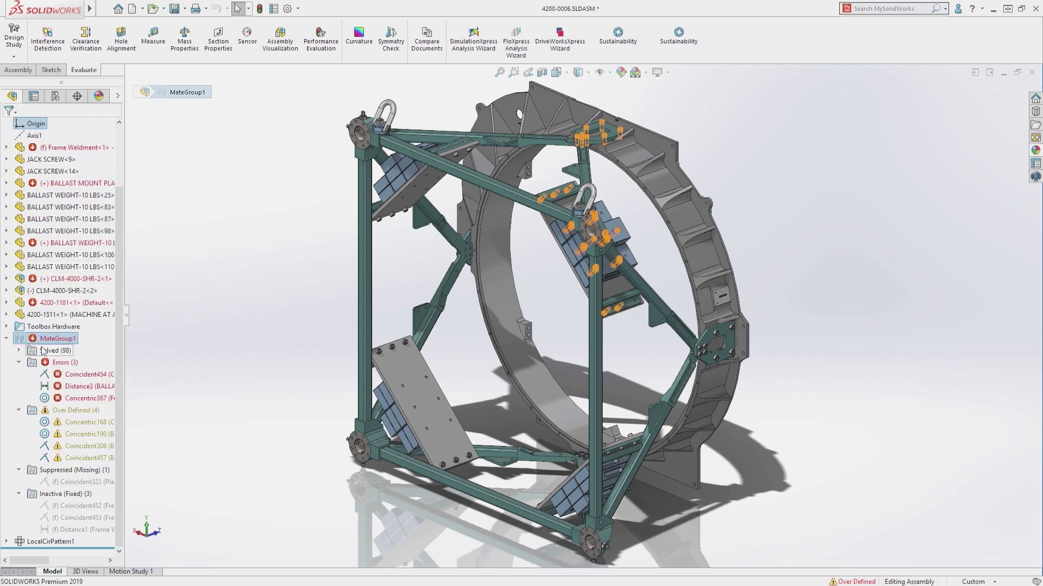
{"action": "left_click", "coordinate": [68, 374]}
{"action": "left_click", "coordinate": [71, 399], "text": "shift"}
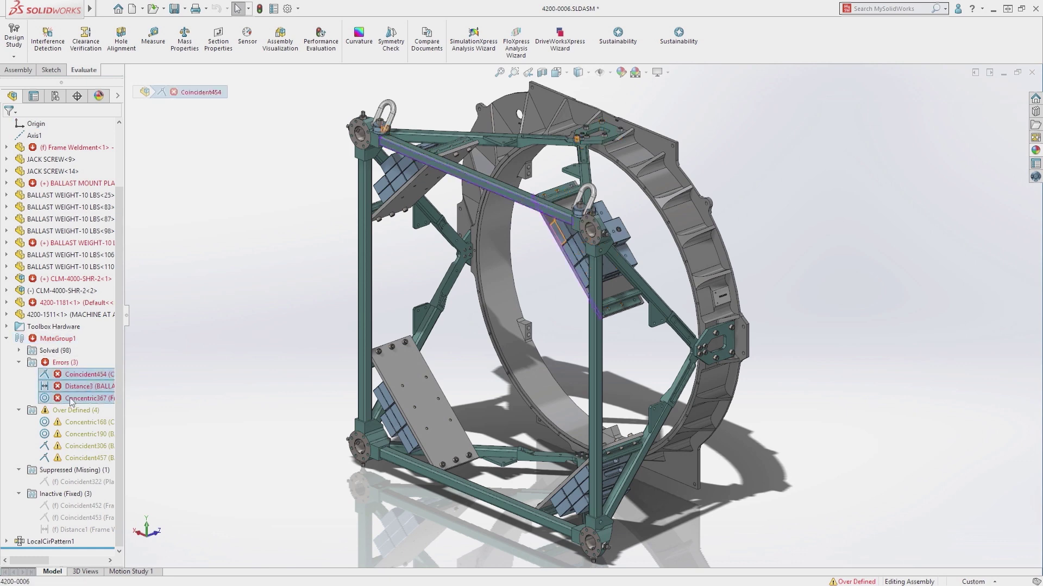
{"action": "right_click", "coordinate": [72, 403]}
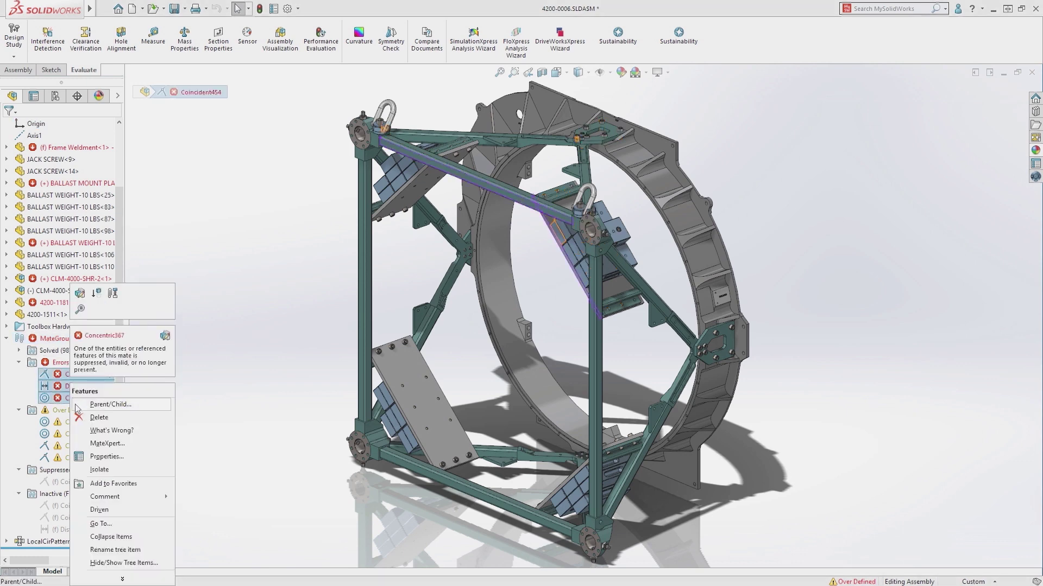
{"action": "left_click", "coordinate": [96, 417]}
{"action": "left_click", "coordinate": [413, 222]}
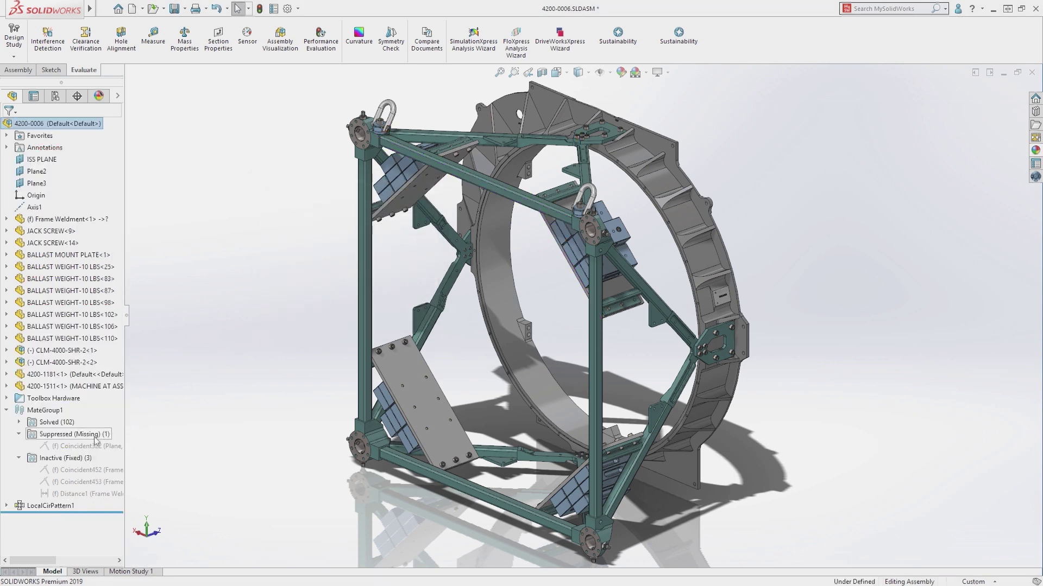
Delete mates Coincident322, Coincident452, Coincident453 and Distance1
{"action": "left_click", "coordinate": [81, 446]}
{"action": "left_click", "coordinate": [76, 470], "text": "ctrl"}
{"action": "left_click", "coordinate": [74, 481], "text": "ctrl"}
{"action": "left_click", "coordinate": [74, 492], "text": "ctrl"}
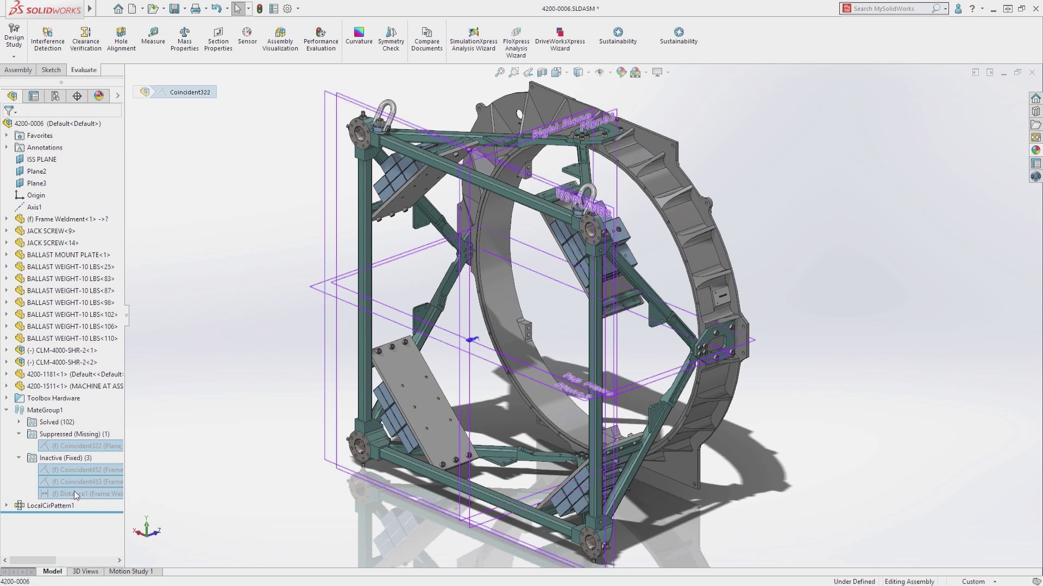
{"action": "right_click", "coordinate": [73, 491]}
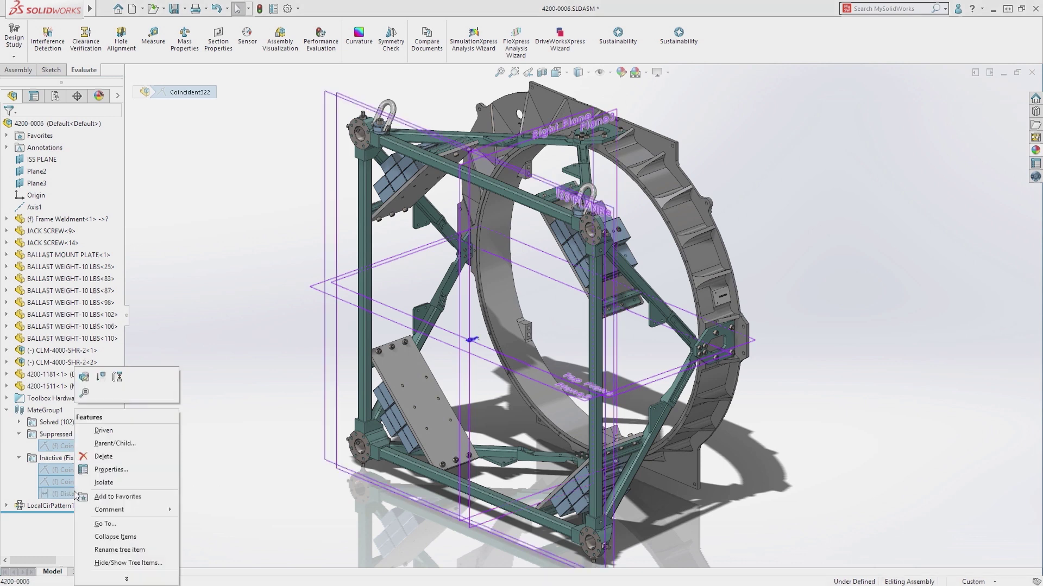
{"action": "left_click", "coordinate": [105, 461]}
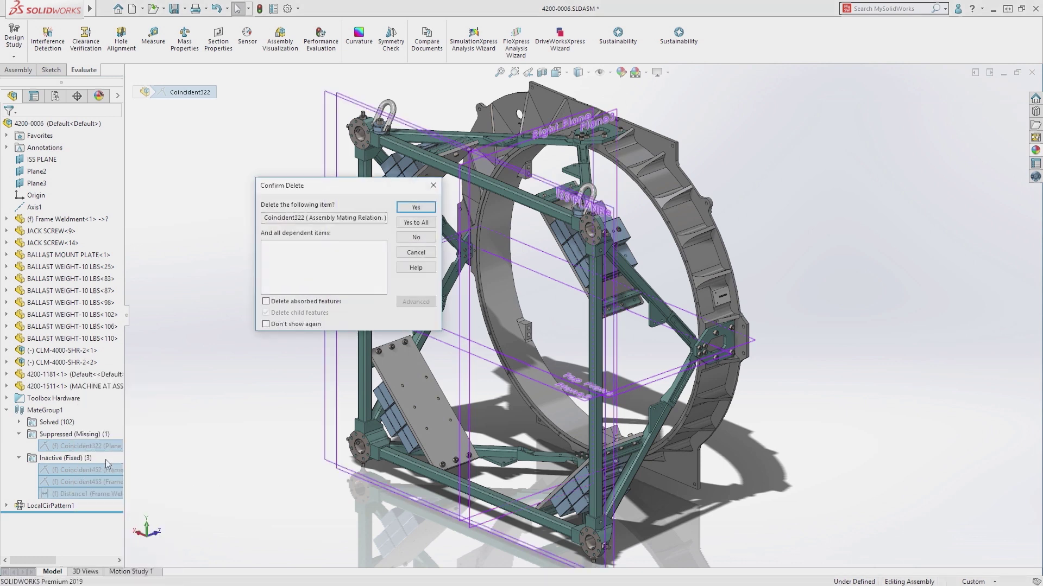
{"action": "left_click", "coordinate": [416, 223]}
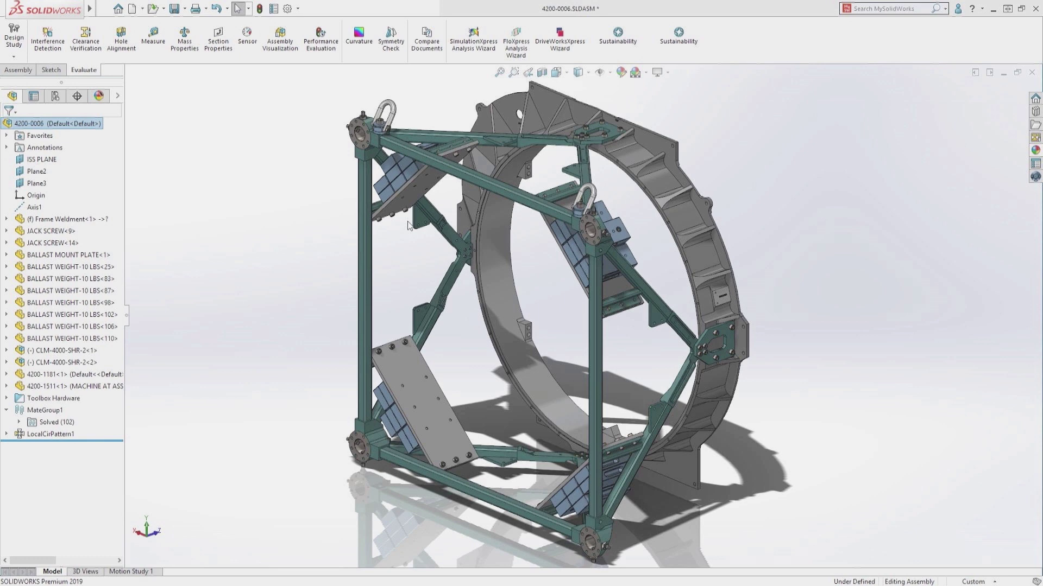
Apply Lock Concentric Rotation to MateGroup1 so the 4200-0006 assembly's Toolbox hardware is fully defined
{"action": "left_click", "coordinate": [7, 398]}
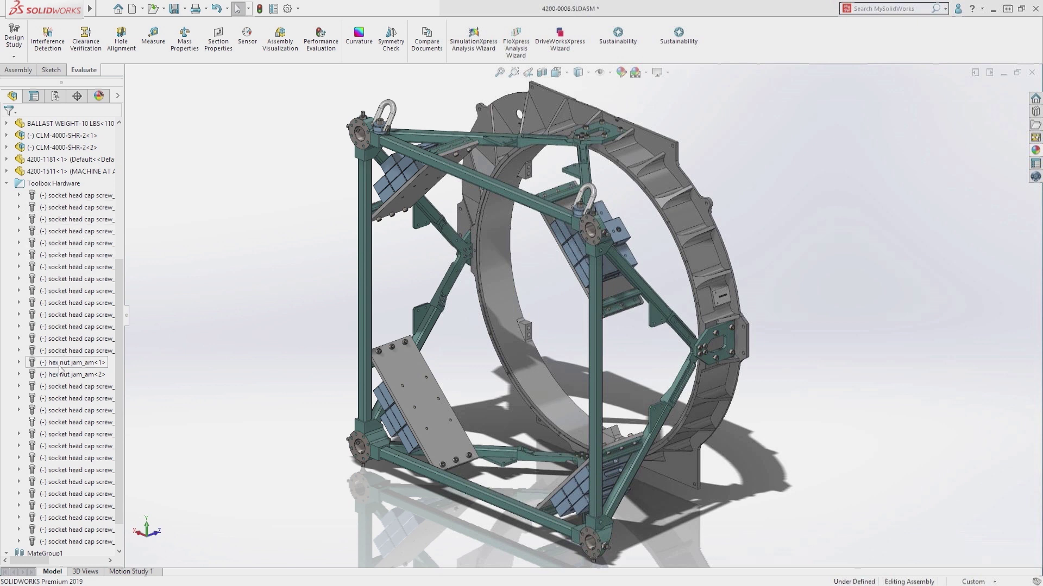
{"action": "left_click", "coordinate": [7, 184]}
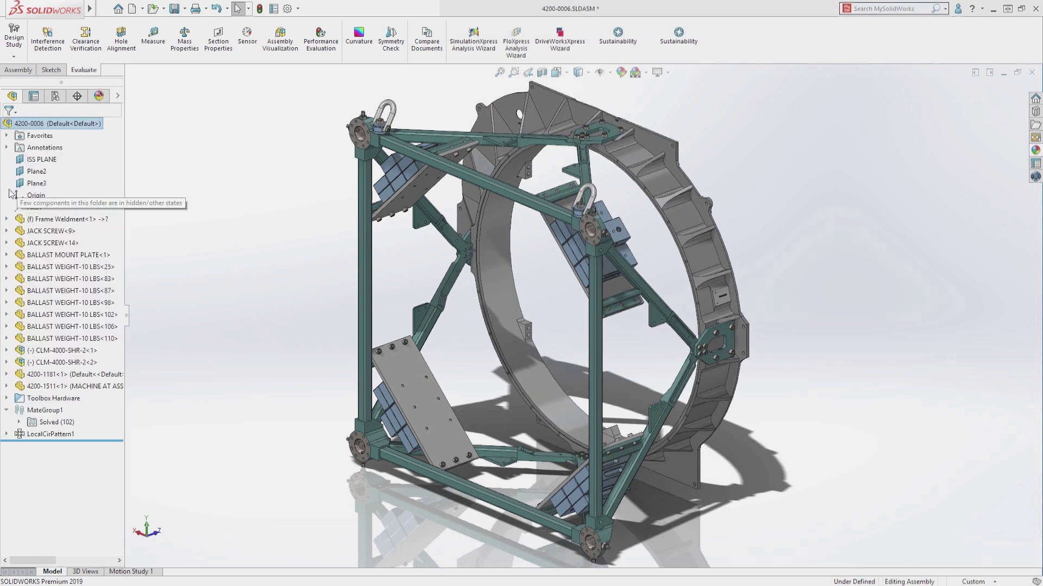
{"action": "right_click", "coordinate": [42, 412]}
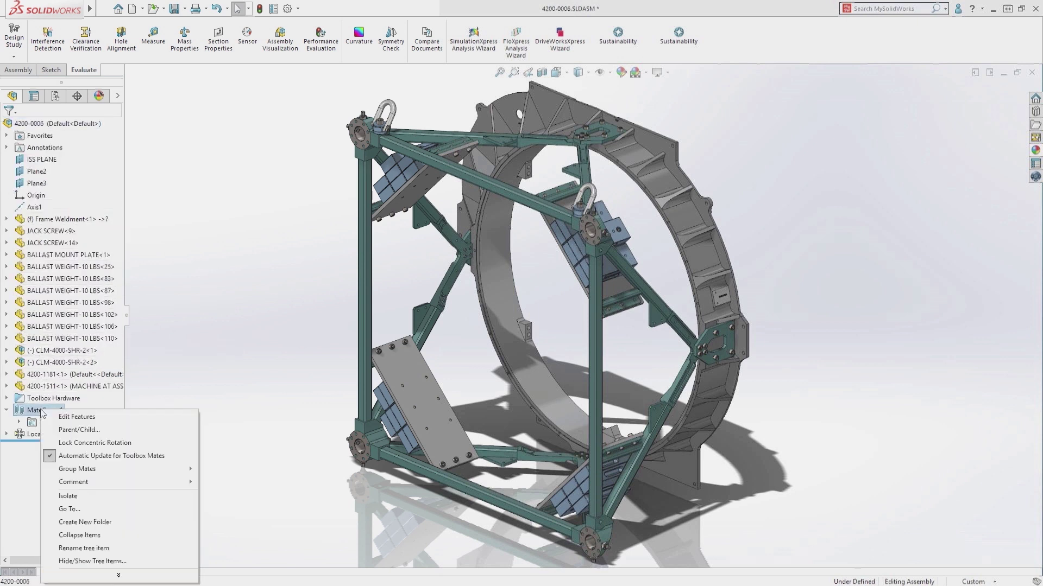
{"action": "left_click", "coordinate": [78, 444]}
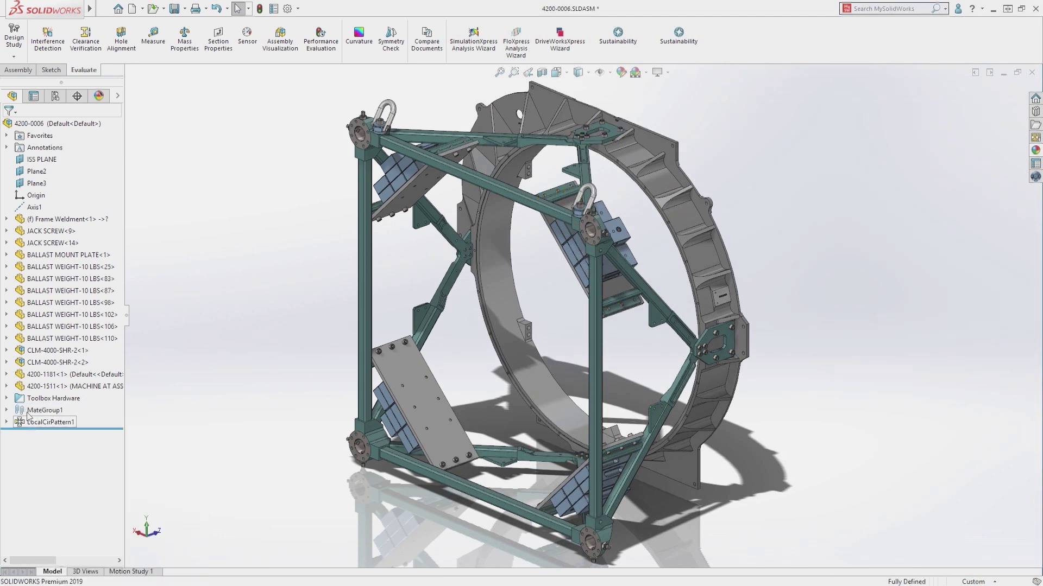
{"action": "left_click", "coordinate": [6, 398]}
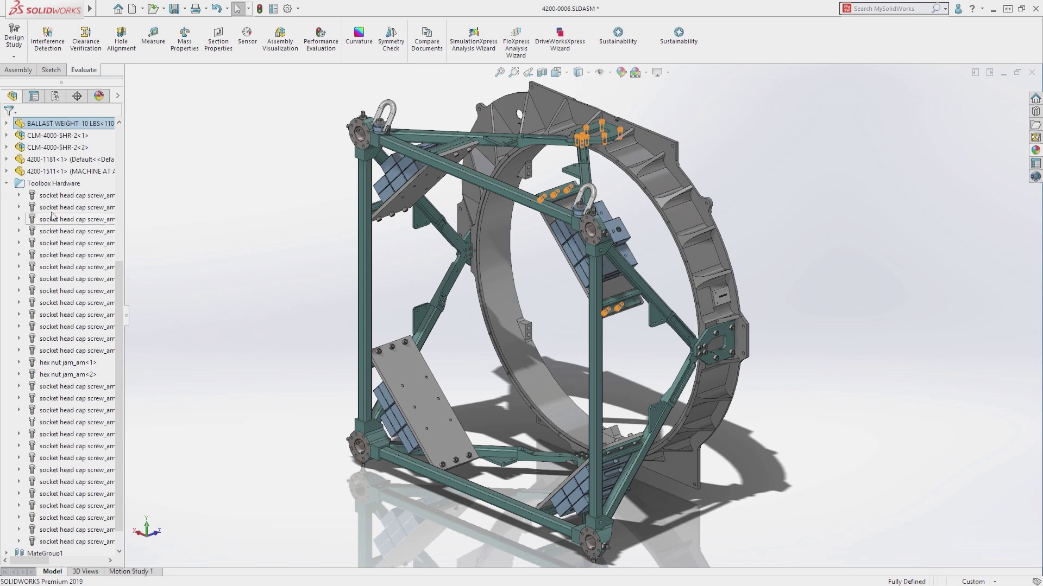
{"action": "left_click", "coordinate": [7, 184]}
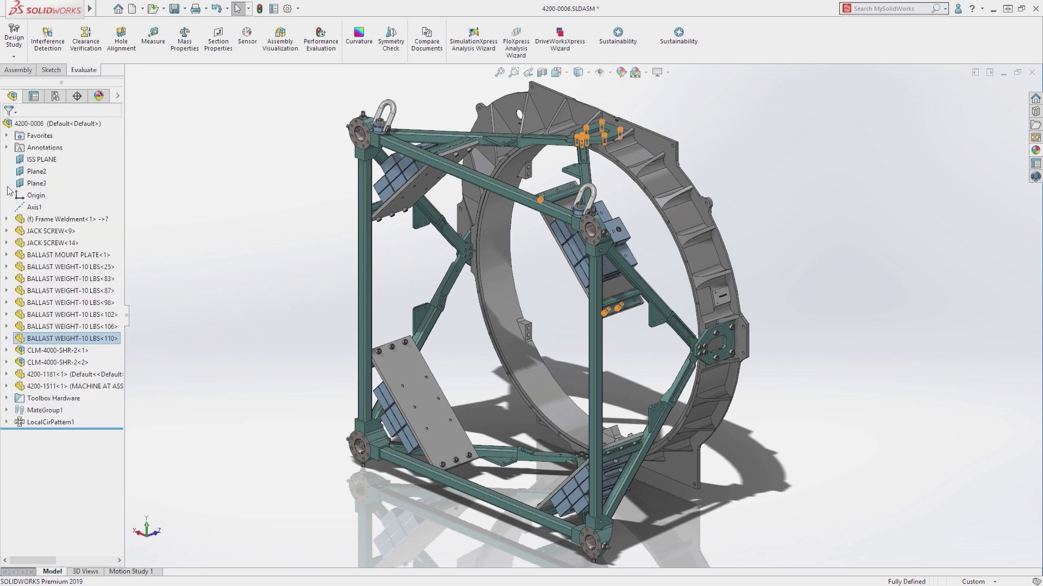
{"action": "left_click", "coordinate": [286, 9]}
{"action": "left_click", "coordinate": [388, 307]}
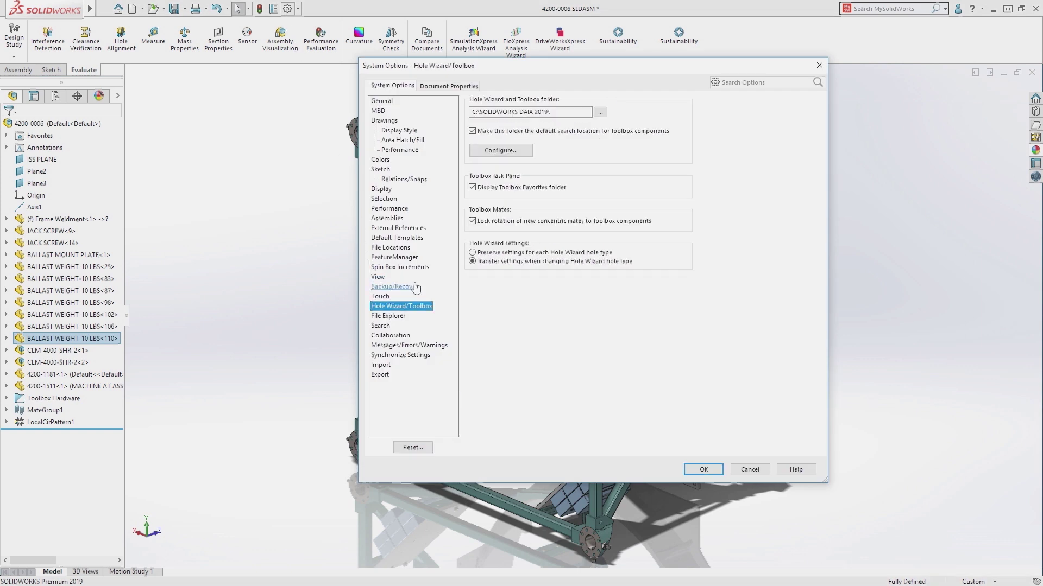
{"action": "left_click", "coordinate": [472, 221]}
{"action": "left_click", "coordinate": [472, 221]}
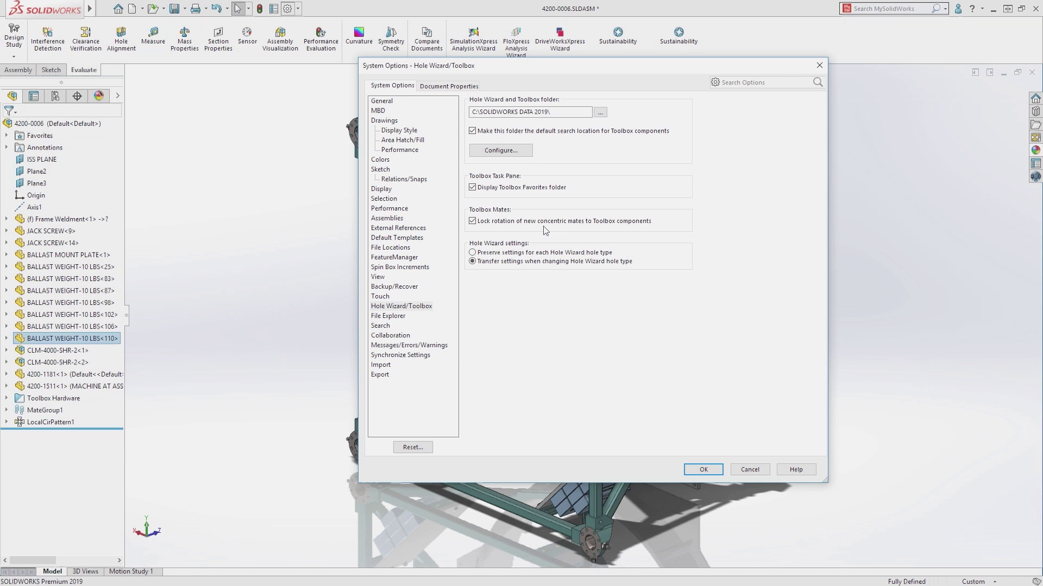
{"action": "left_click", "coordinate": [713, 472]}
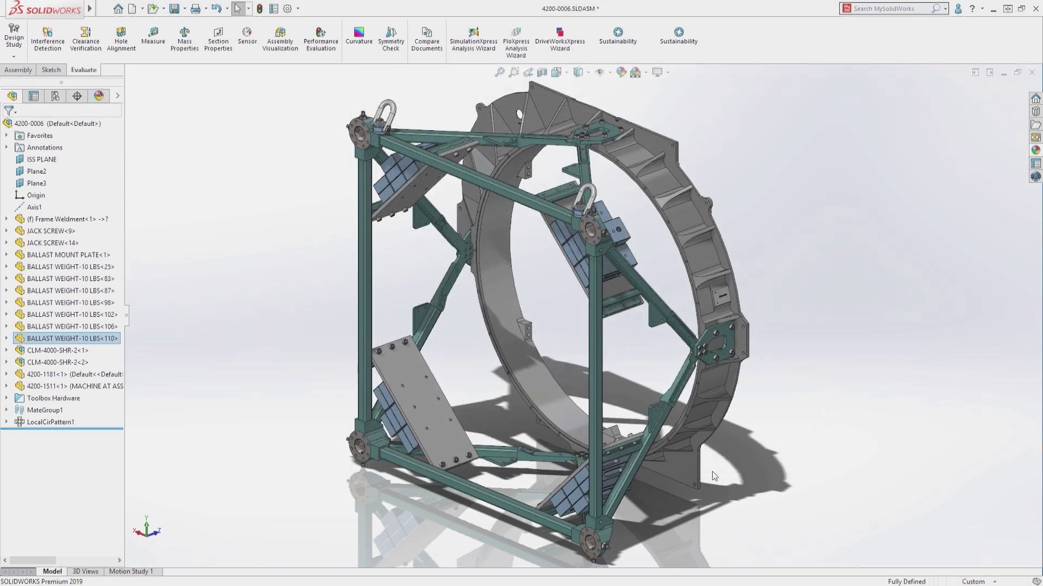